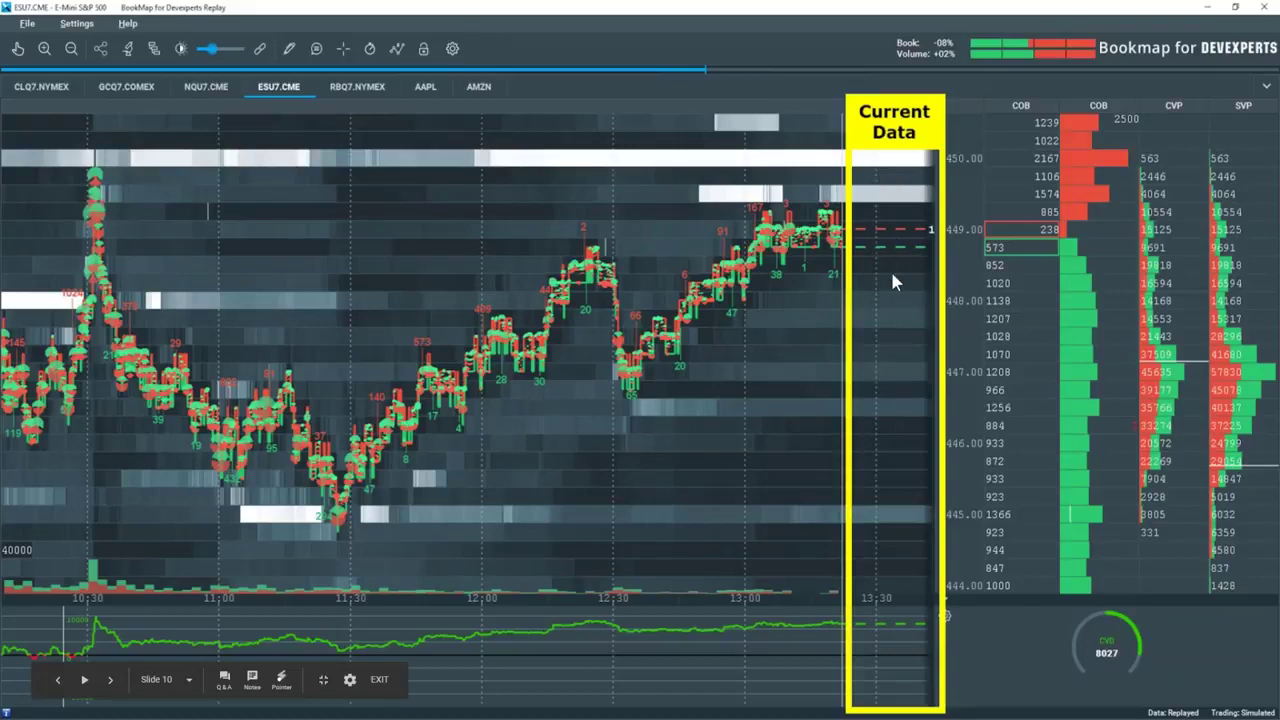
- Leave the slide presentation for the live ESU7 chart and collapse the indicator pane beneath it
key(Right)
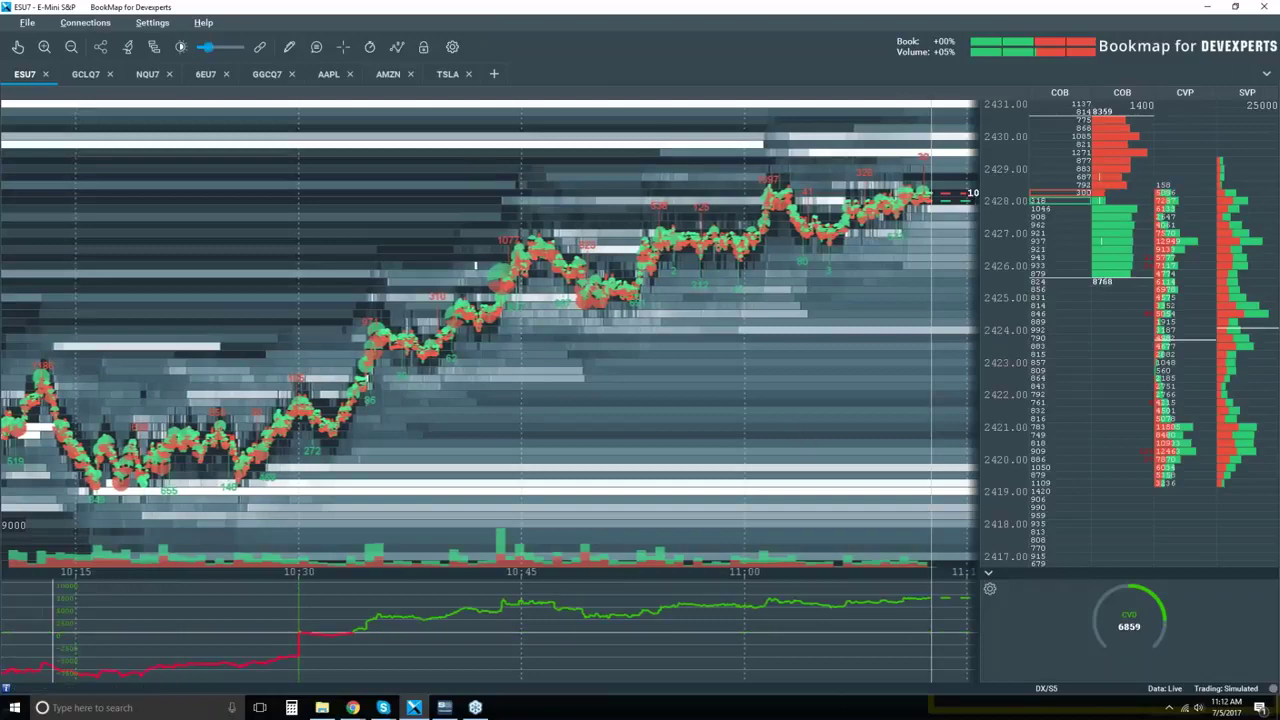
click(988, 578)
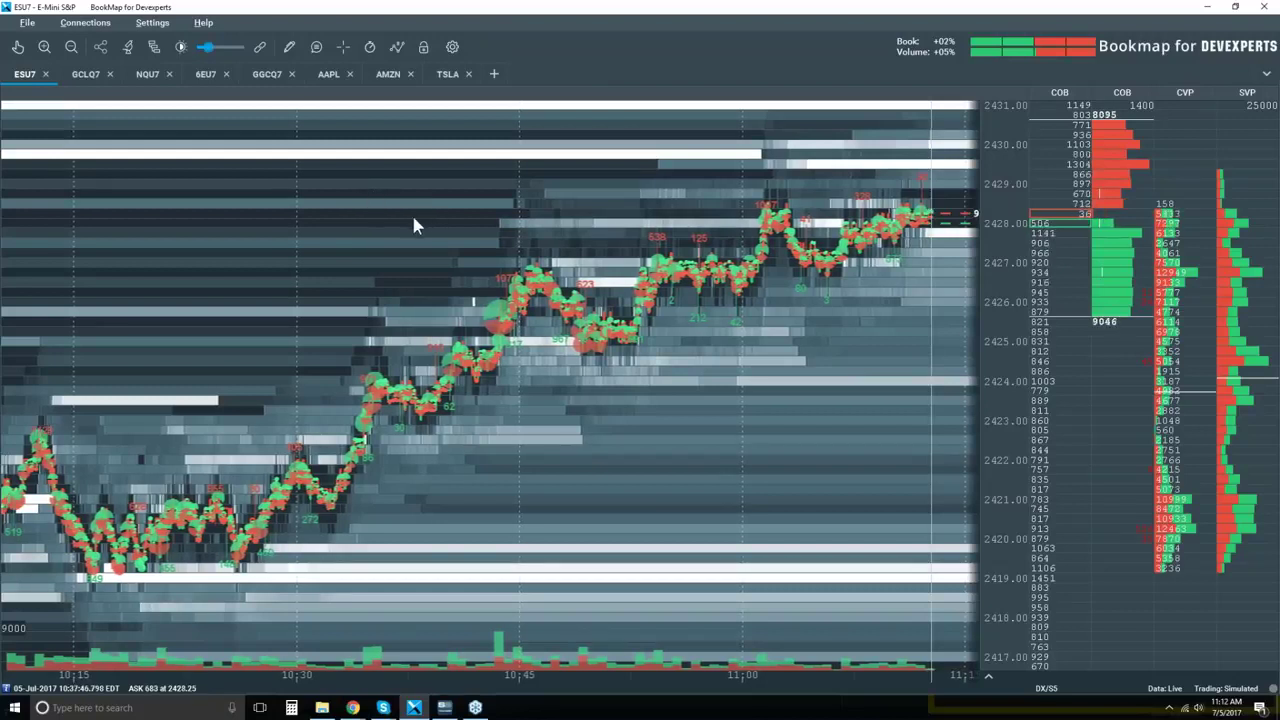
- Turn on Candlestick Bars for the ESU7 chart and turn off Volume Dots, Volume Bars, Best Bid/Ask, Heatmap, Extended and Indicators
click(401, 50)
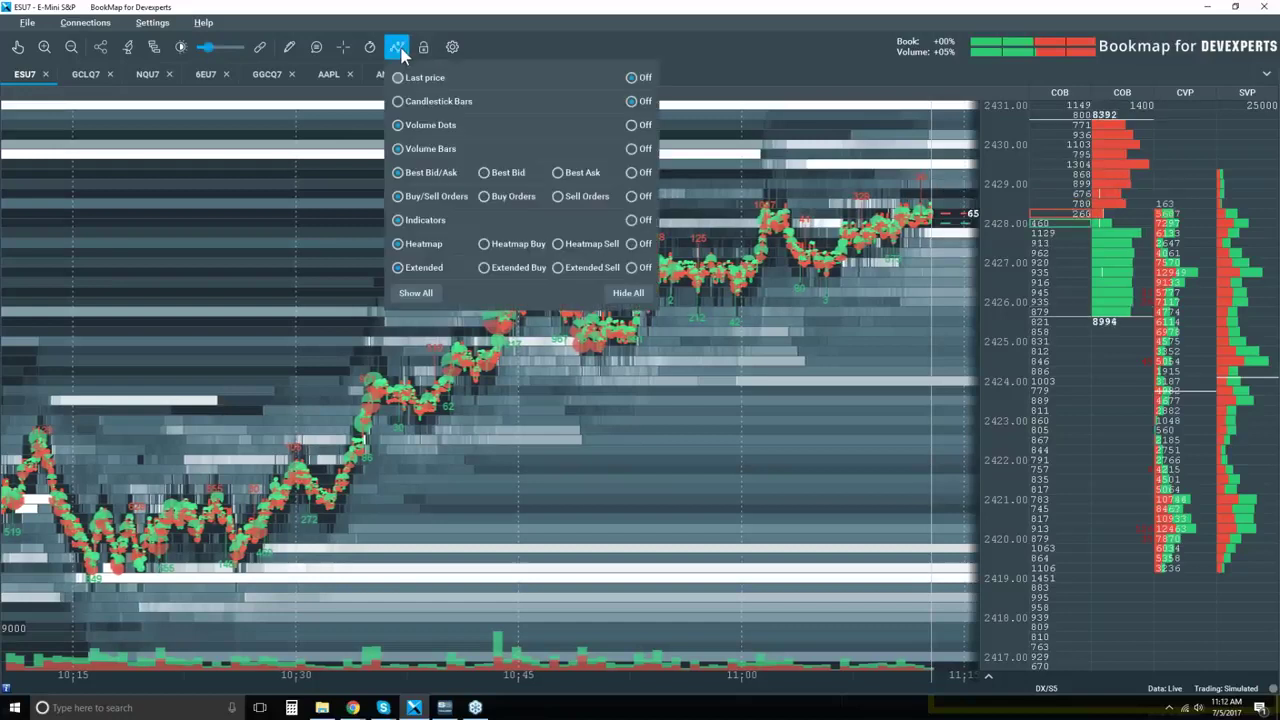
click(419, 104)
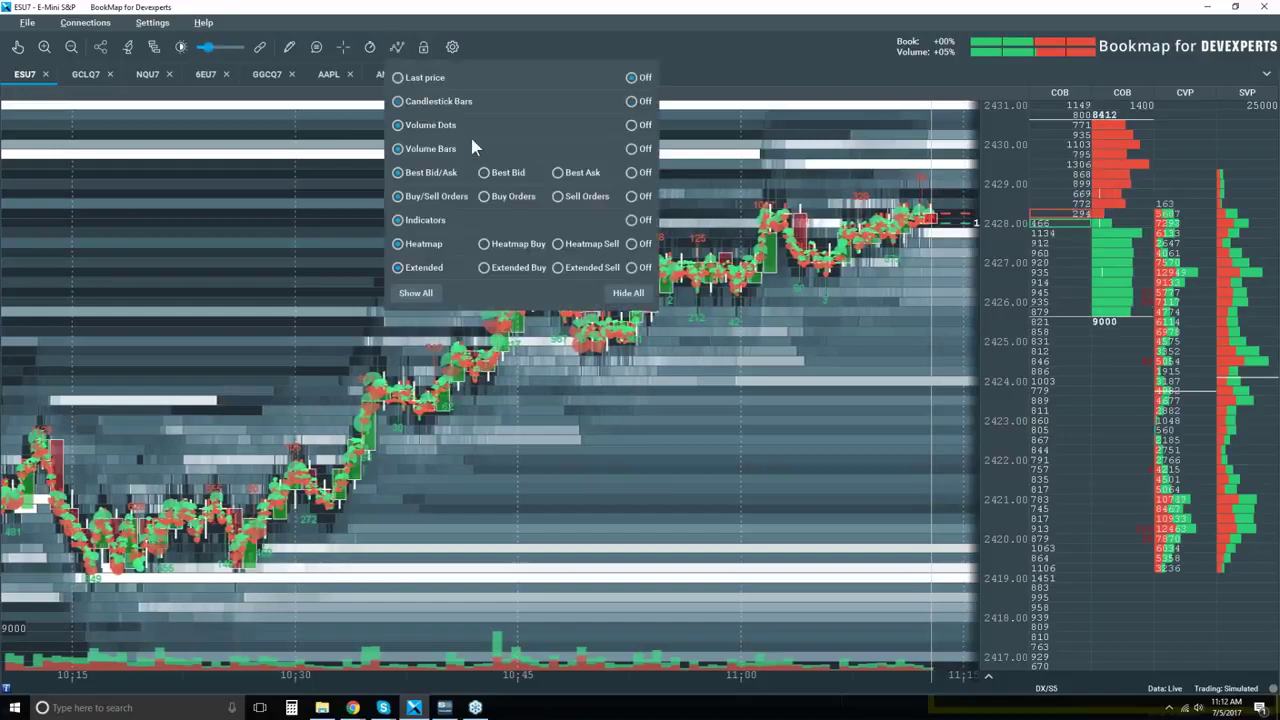
click(634, 126)
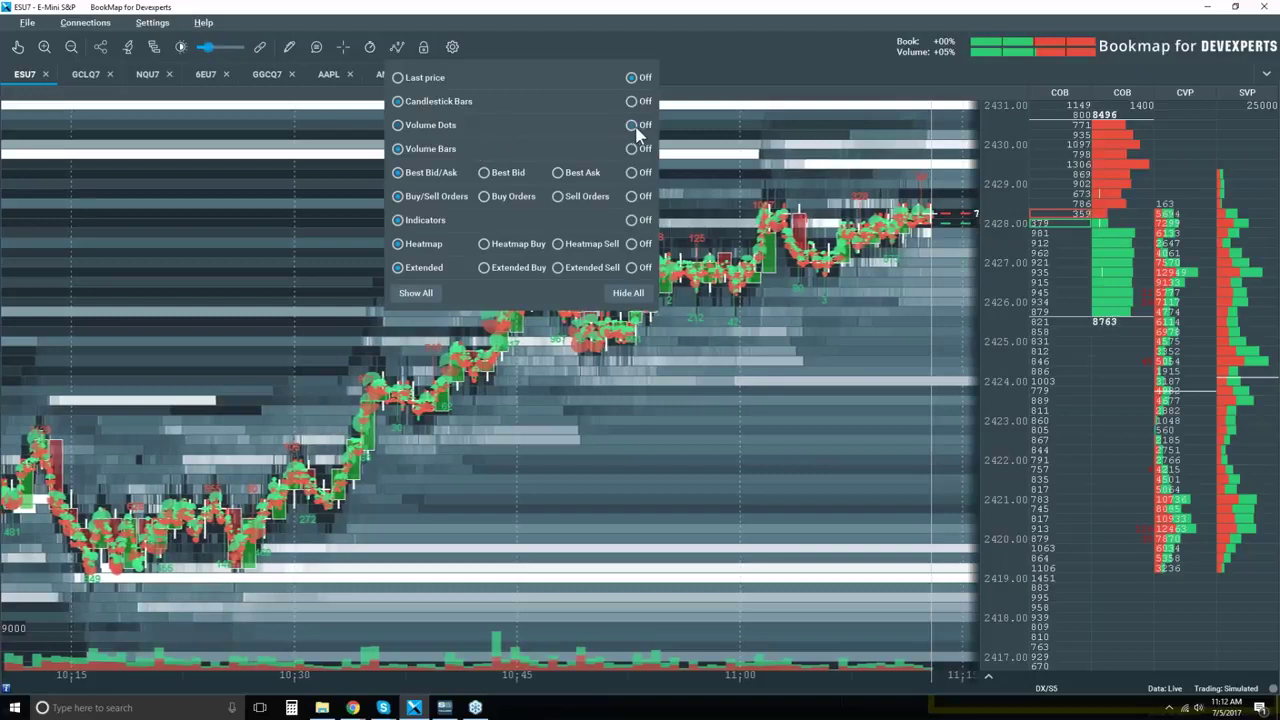
click(633, 149)
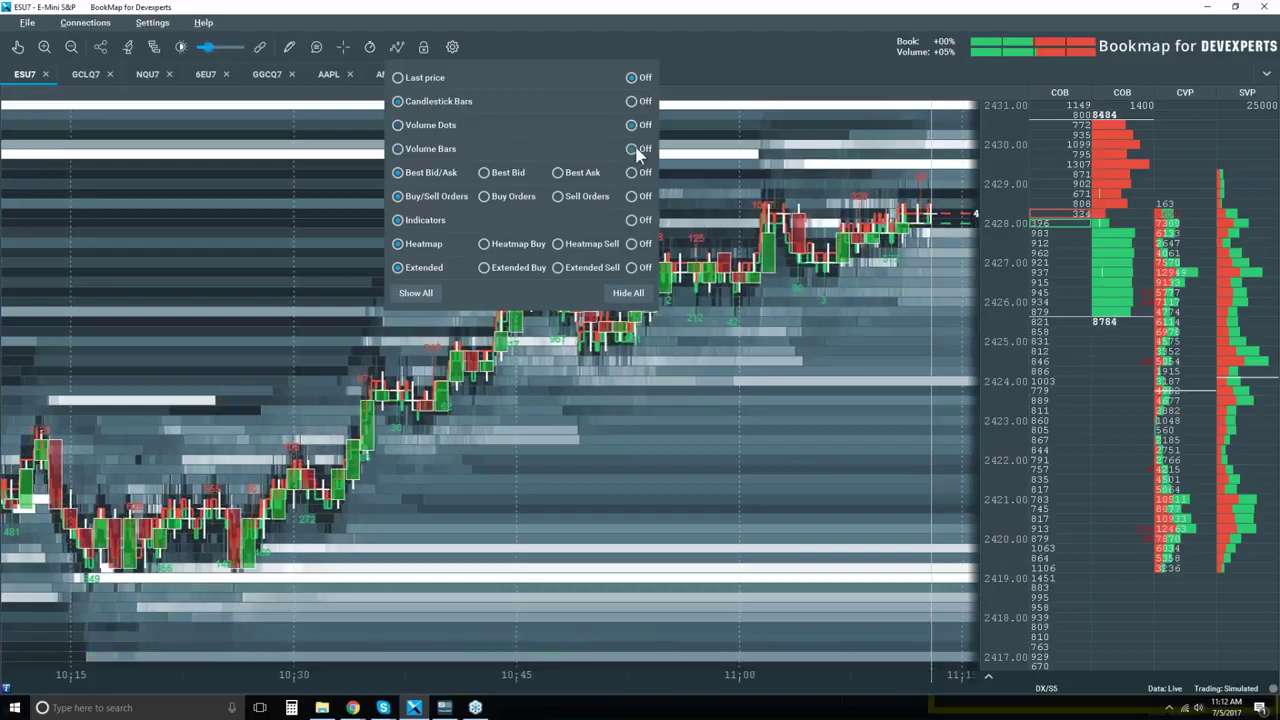
click(633, 173)
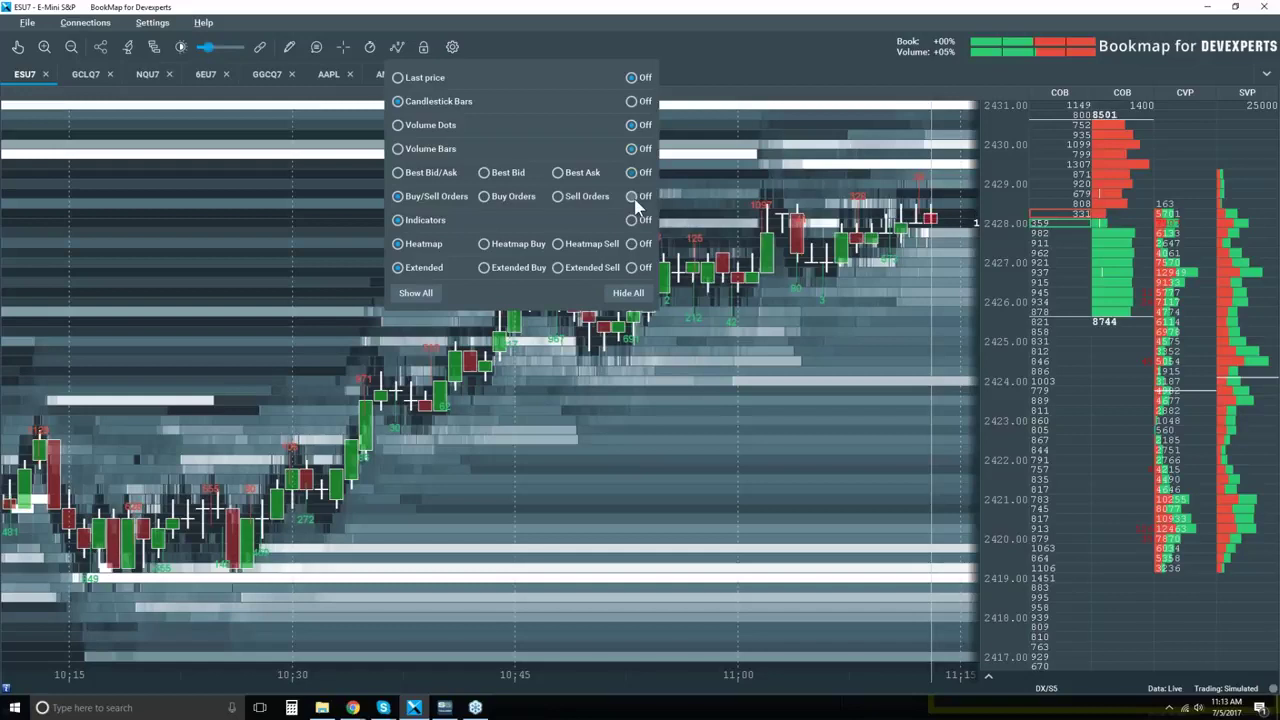
click(633, 243)
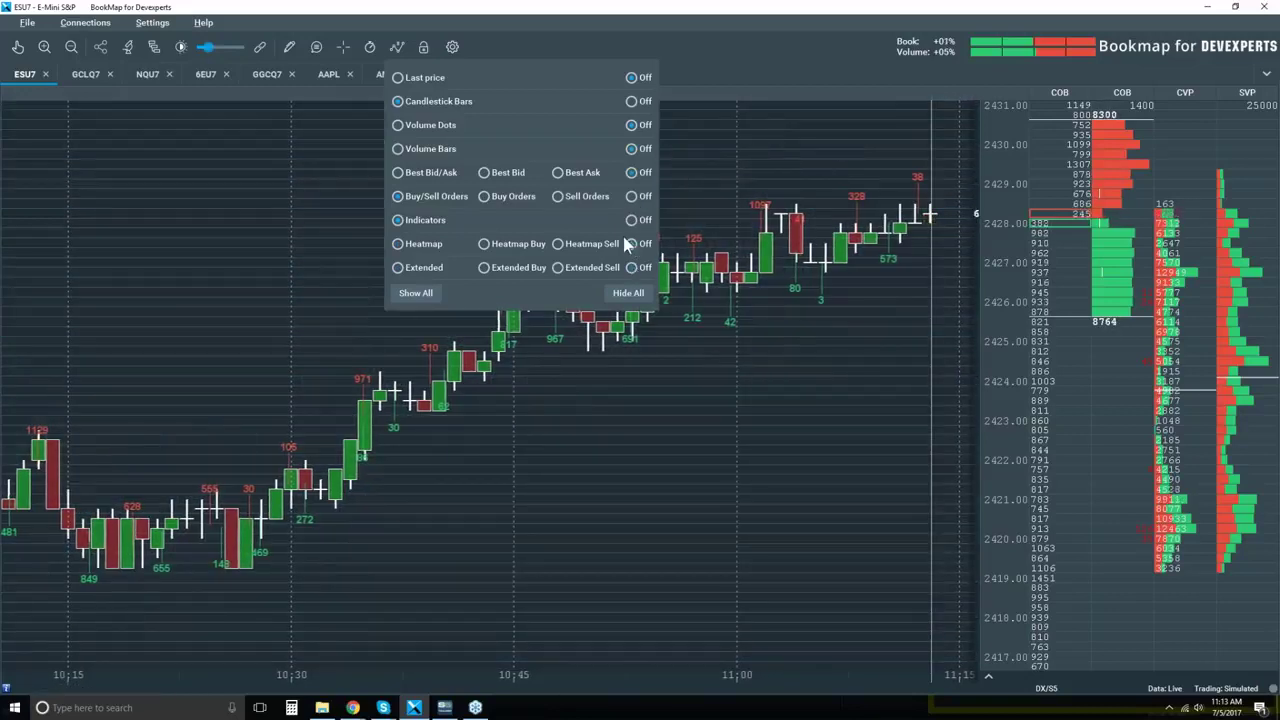
click(631, 220)
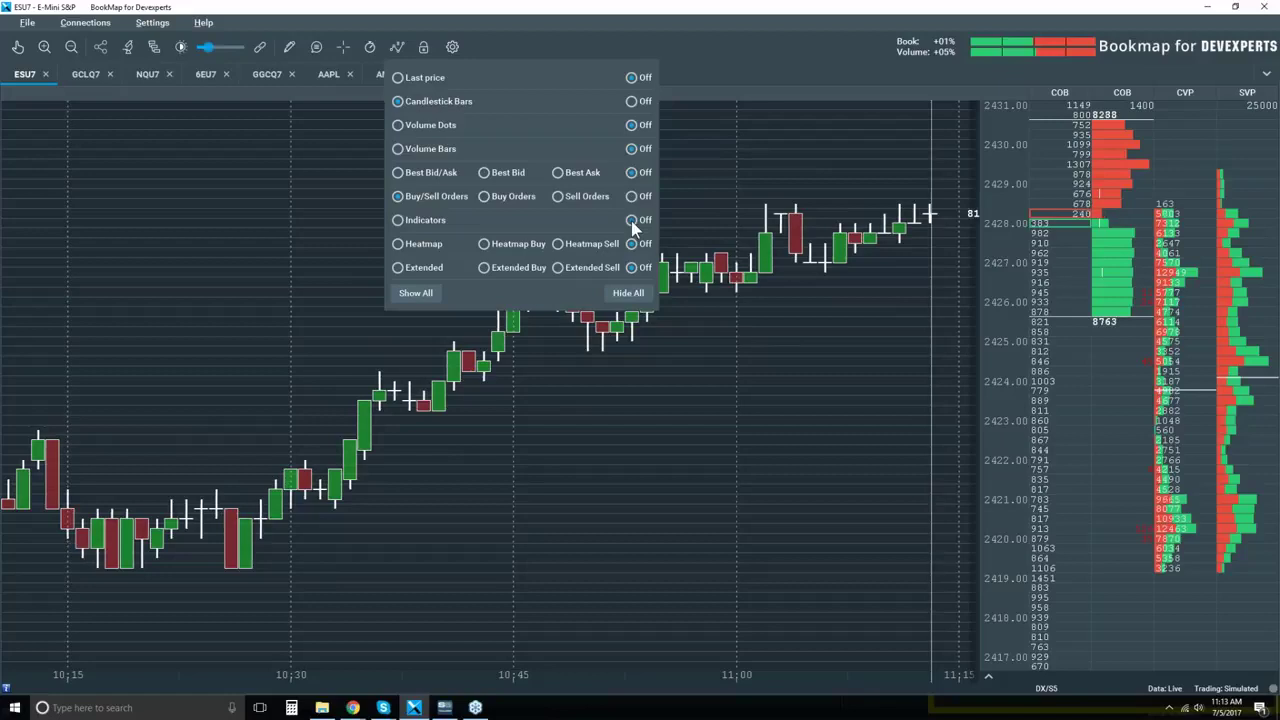
click(709, 159)
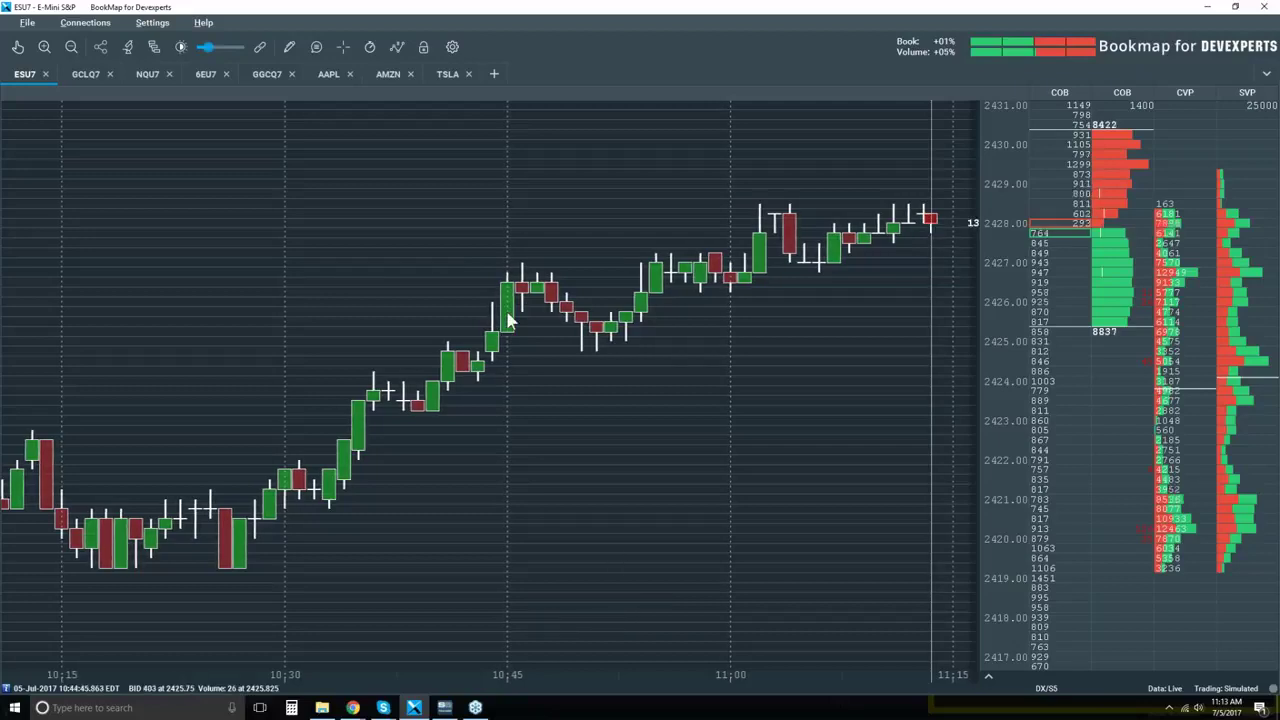
- Display the combined Best Bid/Ask lines over the candlesticks and enlarge the recent price action
click(397, 48)
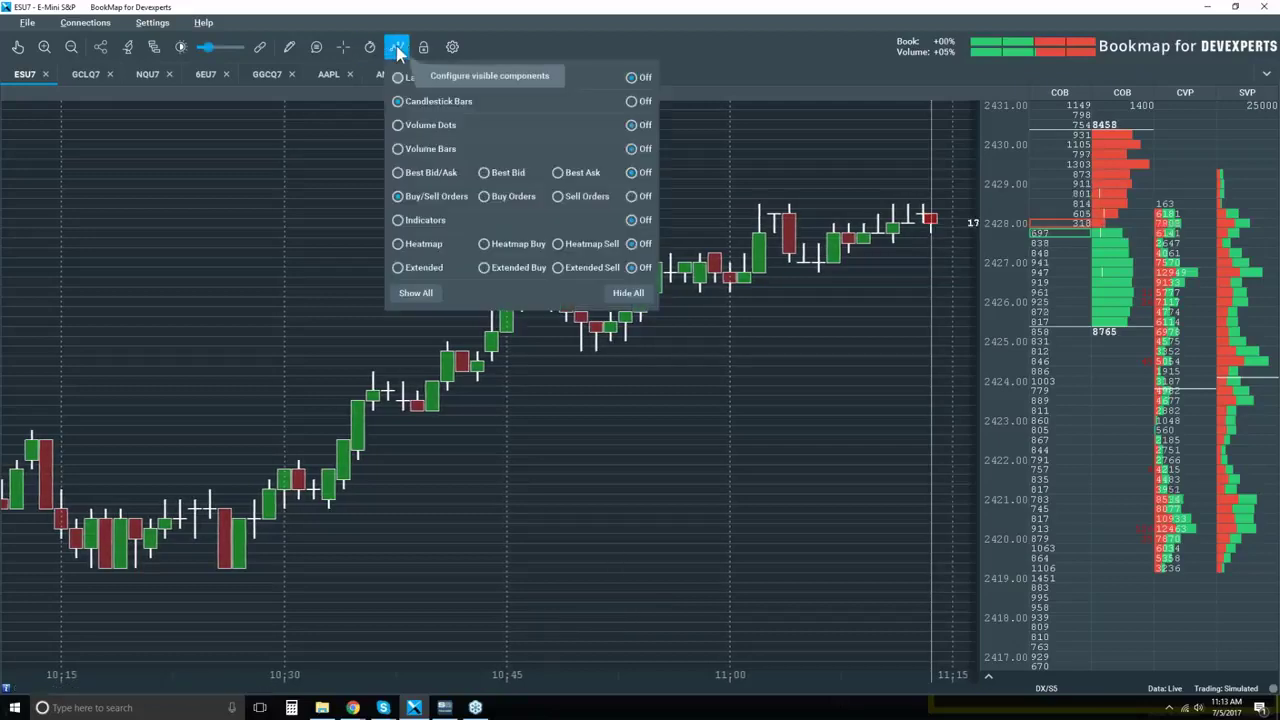
click(417, 177)
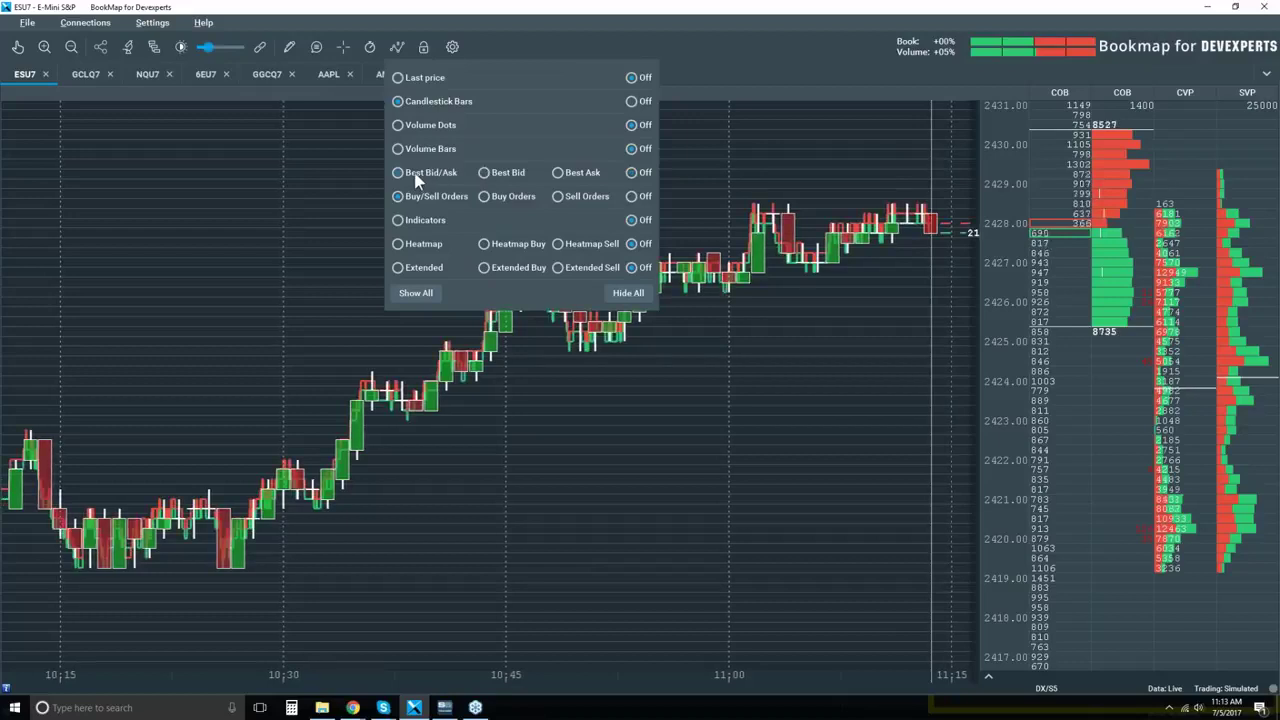
click(585, 385)
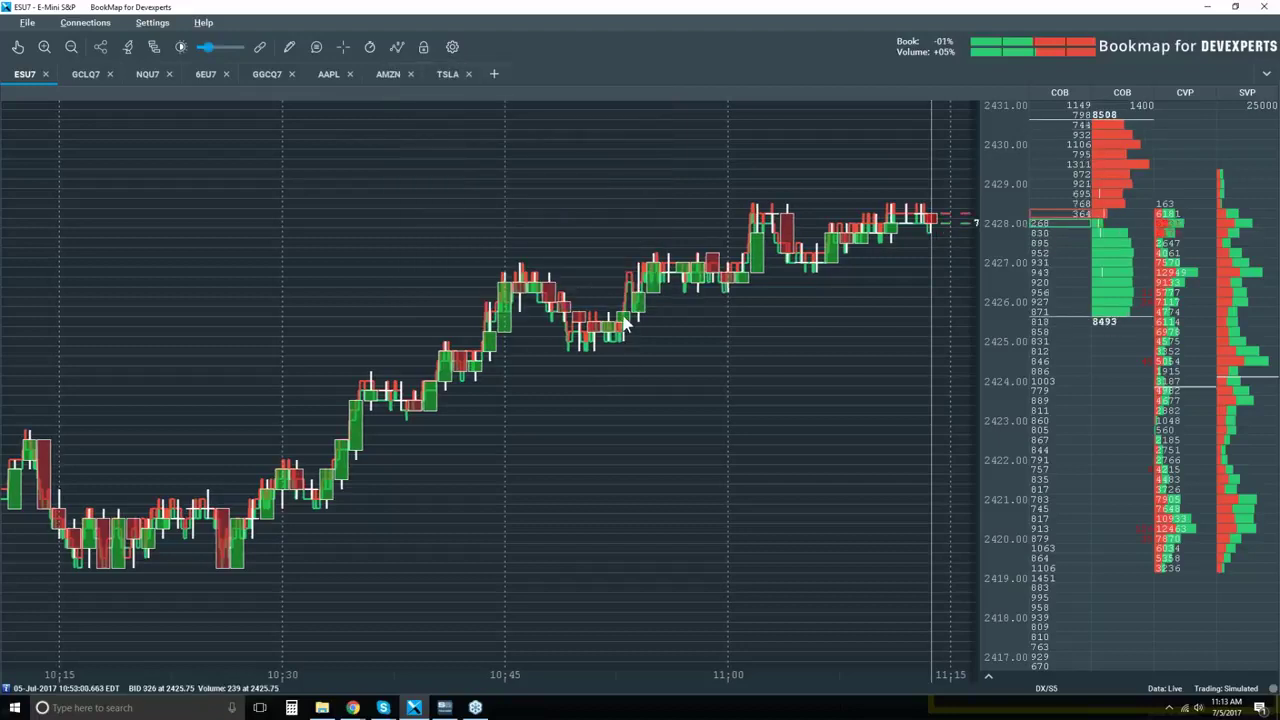
scroll(743, 214, up, 4)
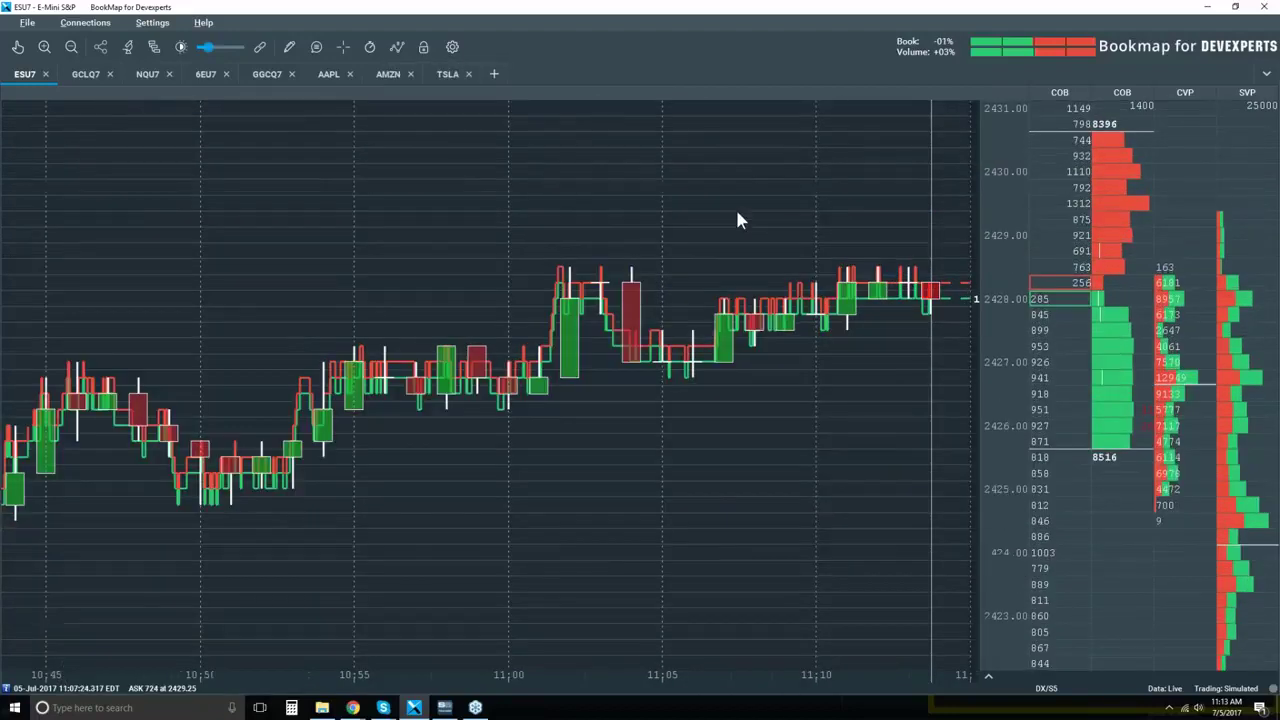
scroll(737, 218, up, 1)
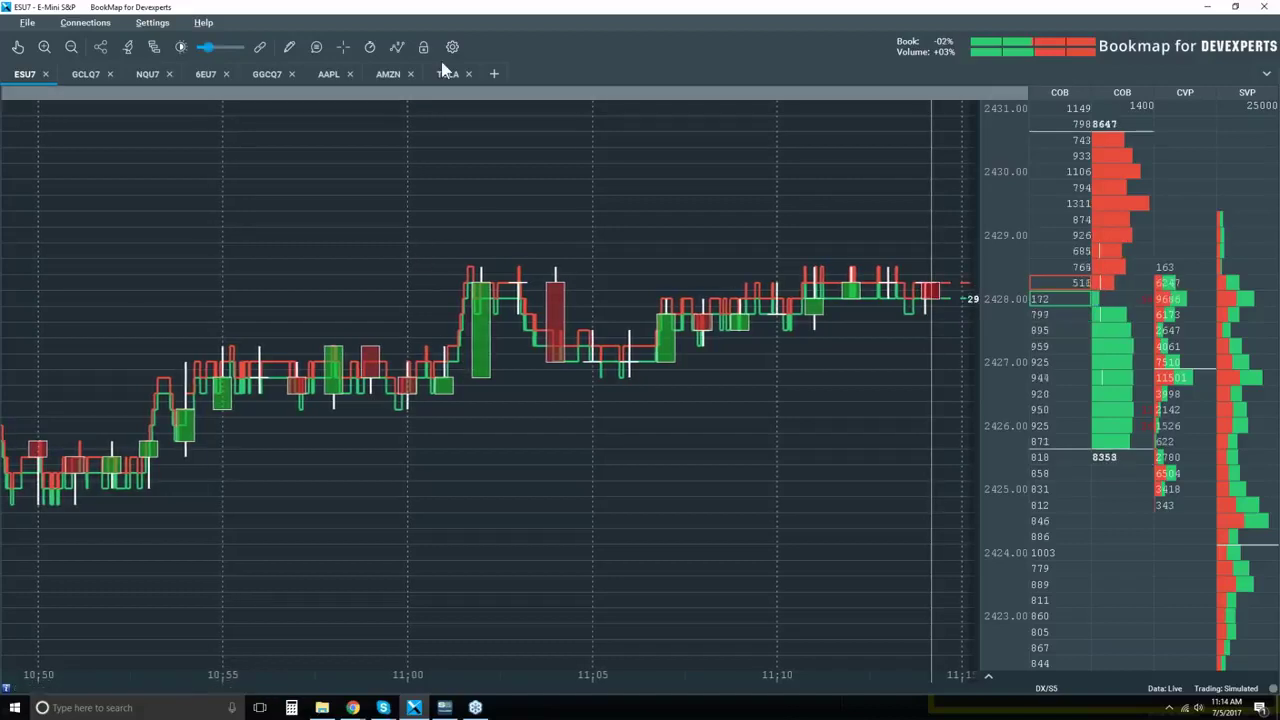
- Display Volume Dots on the ESU7 chart along with the candlesticks and bid/ask lines
click(397, 47)
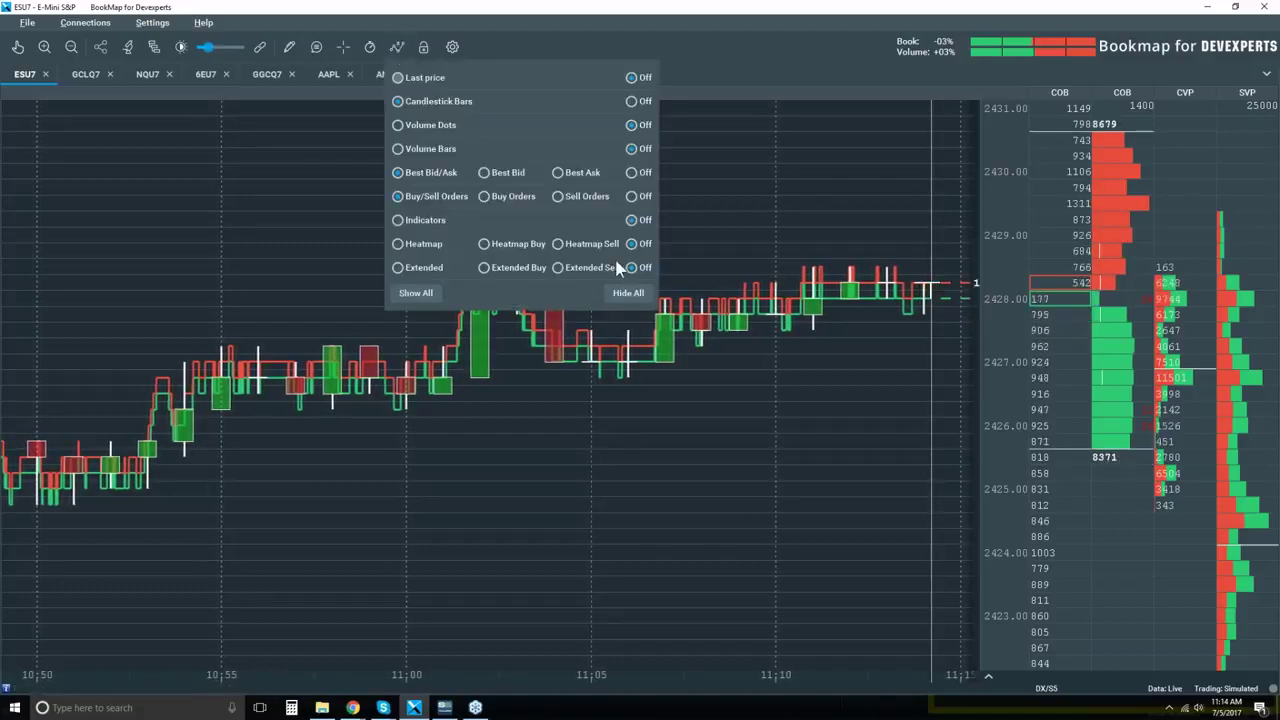
click(400, 126)
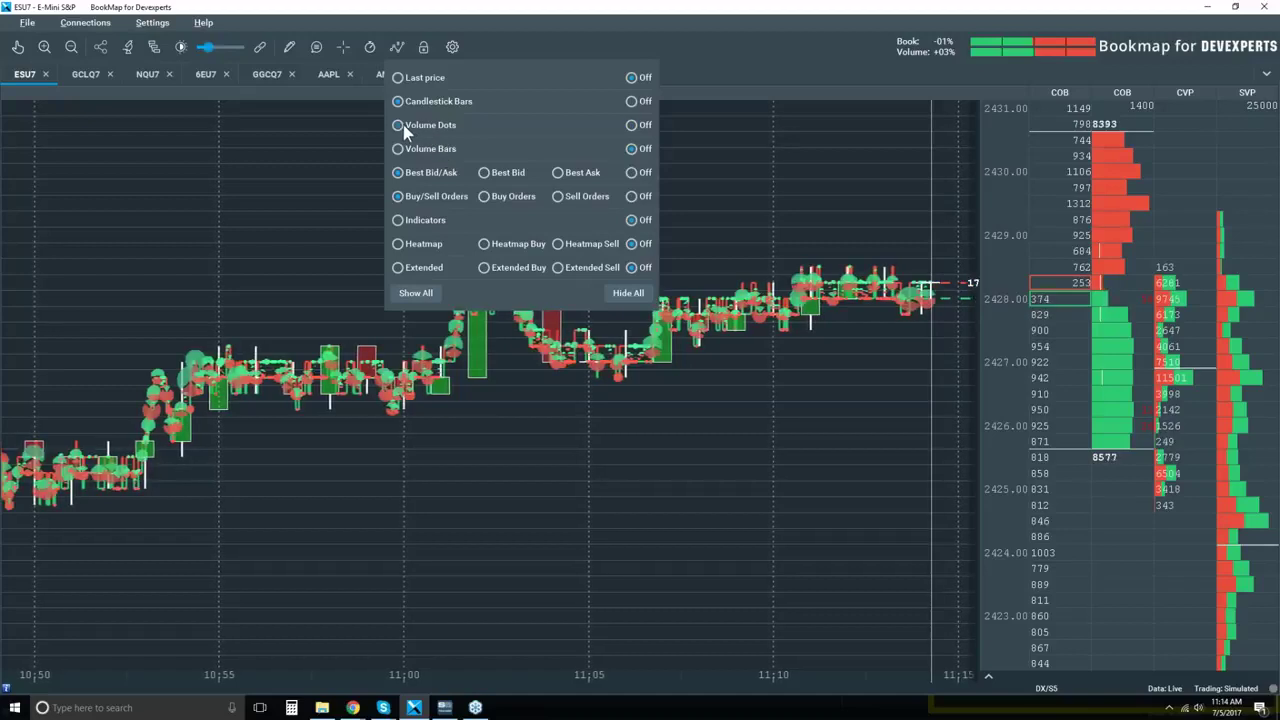
click(742, 204)
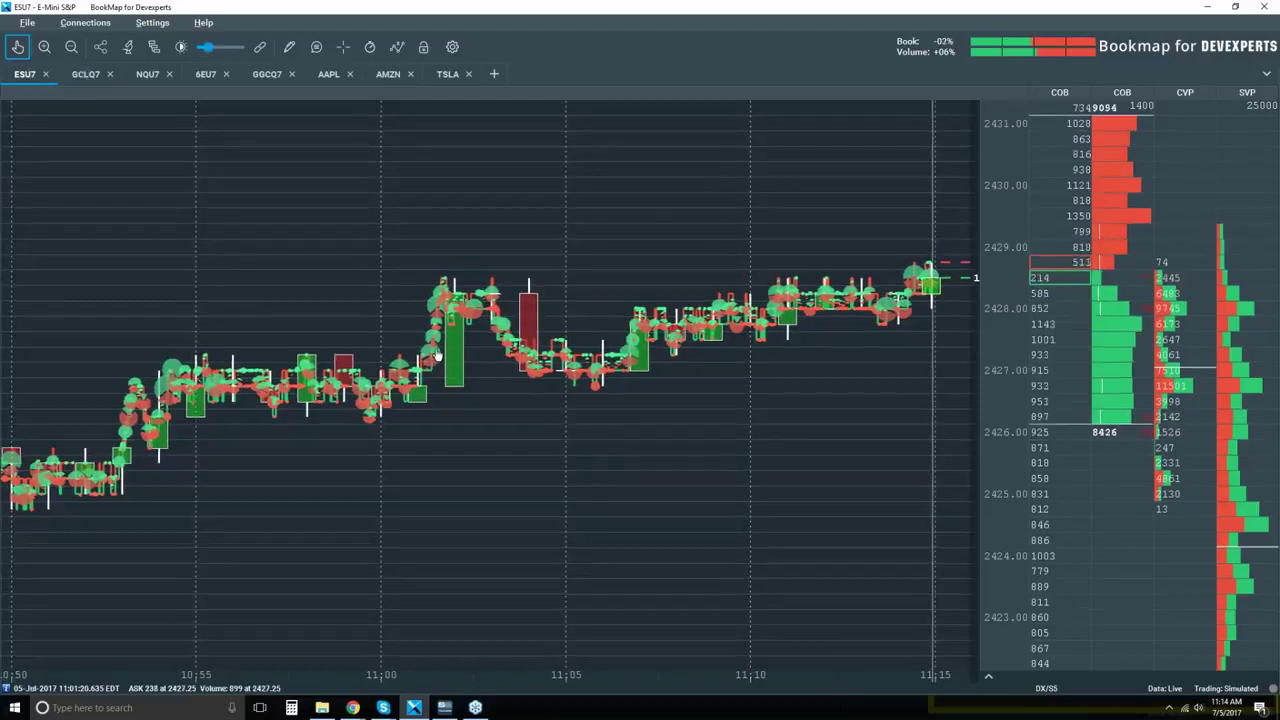
- Examine the large volume dot around 11:01:32 near 2428.00 down to its individual trades at the microsecond scale
scroll(440, 355, up, 3)
scroll(446, 361, up, 4)
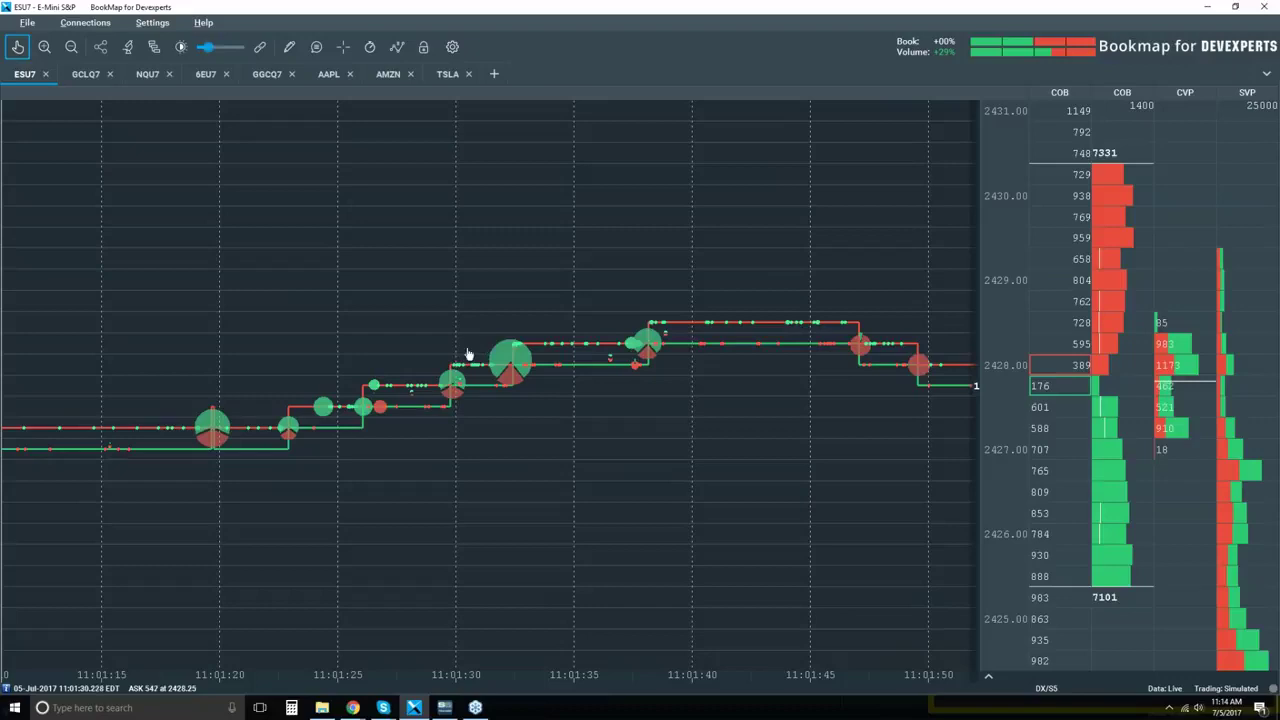
scroll(490, 360, up, 2)
scroll(525, 372, up, 5)
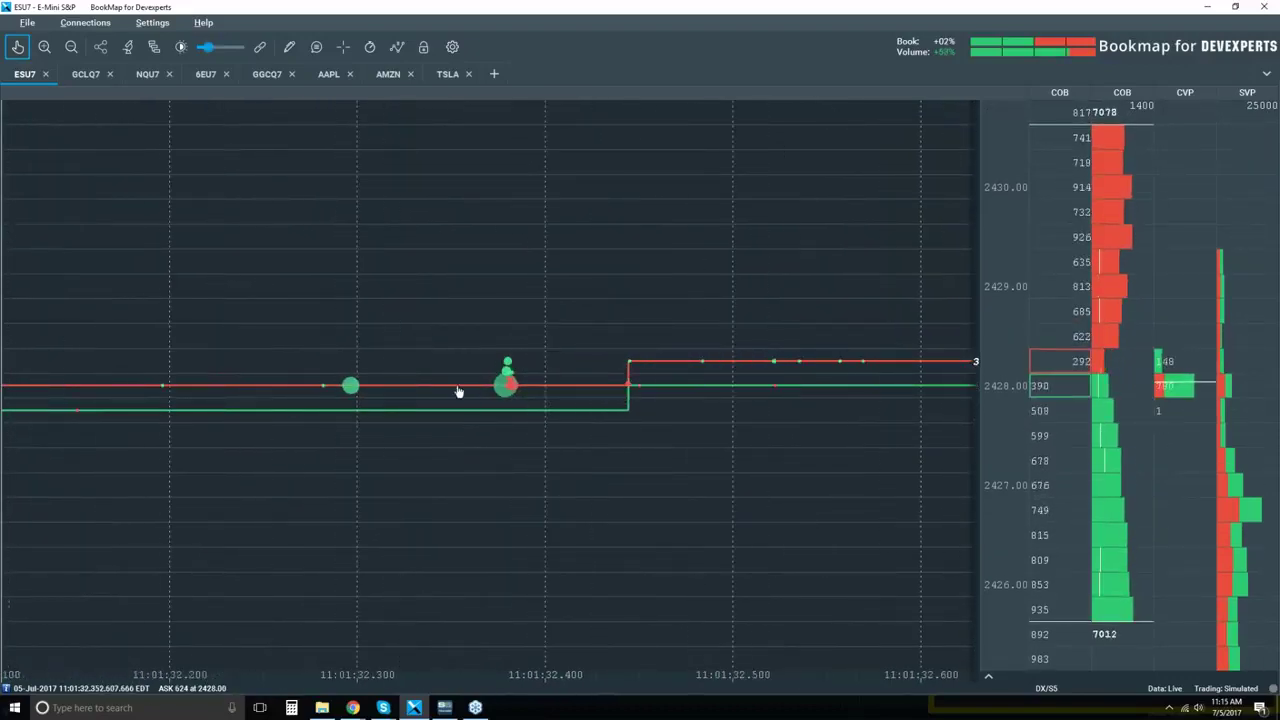
scroll(359, 382, up, 3)
scroll(360, 380, up, 8)
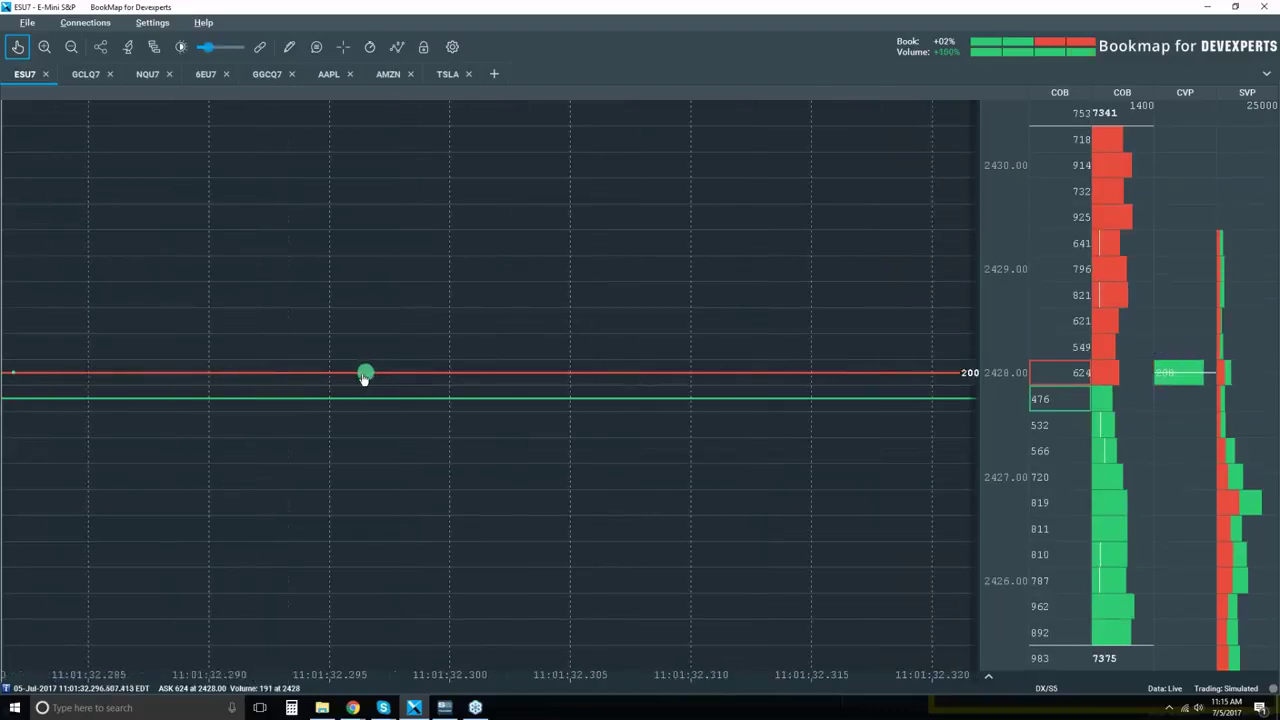
scroll(363, 377, up, 2)
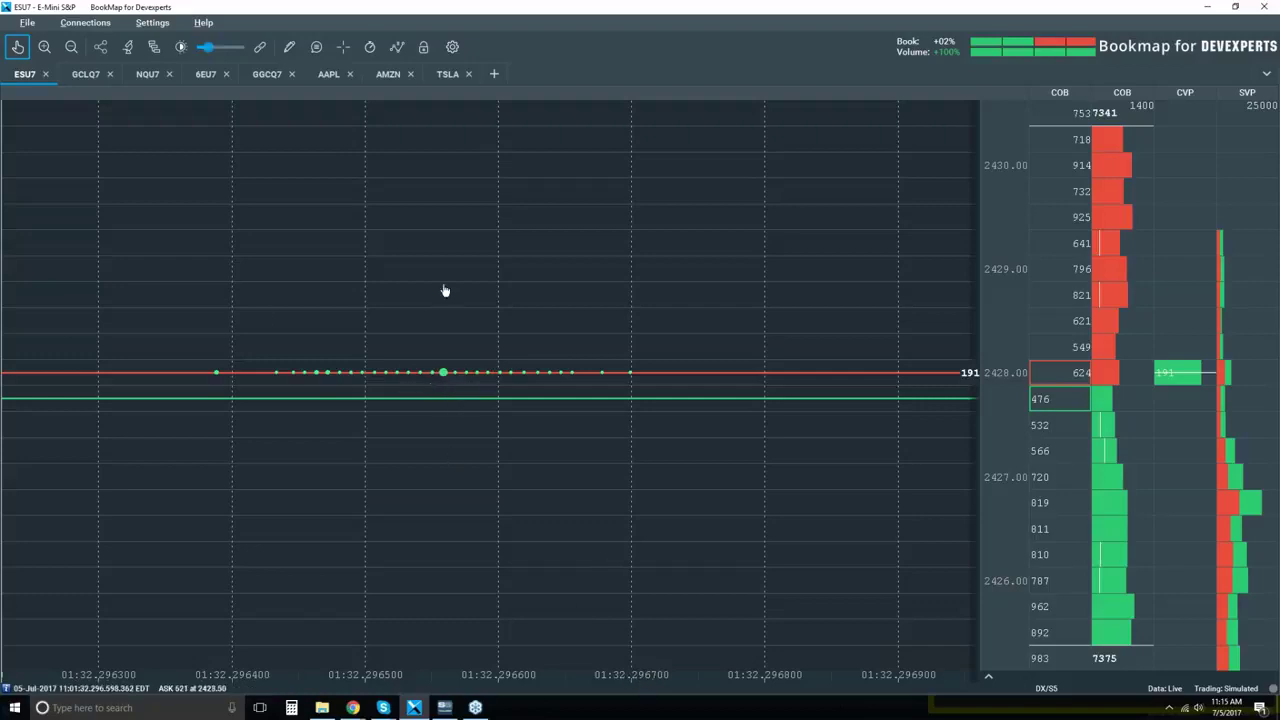
- Examine how the individual trades around 11:01:32 combine into larger volume dots at wider time scales, back up to the current price
scroll(519, 397, down, 6)
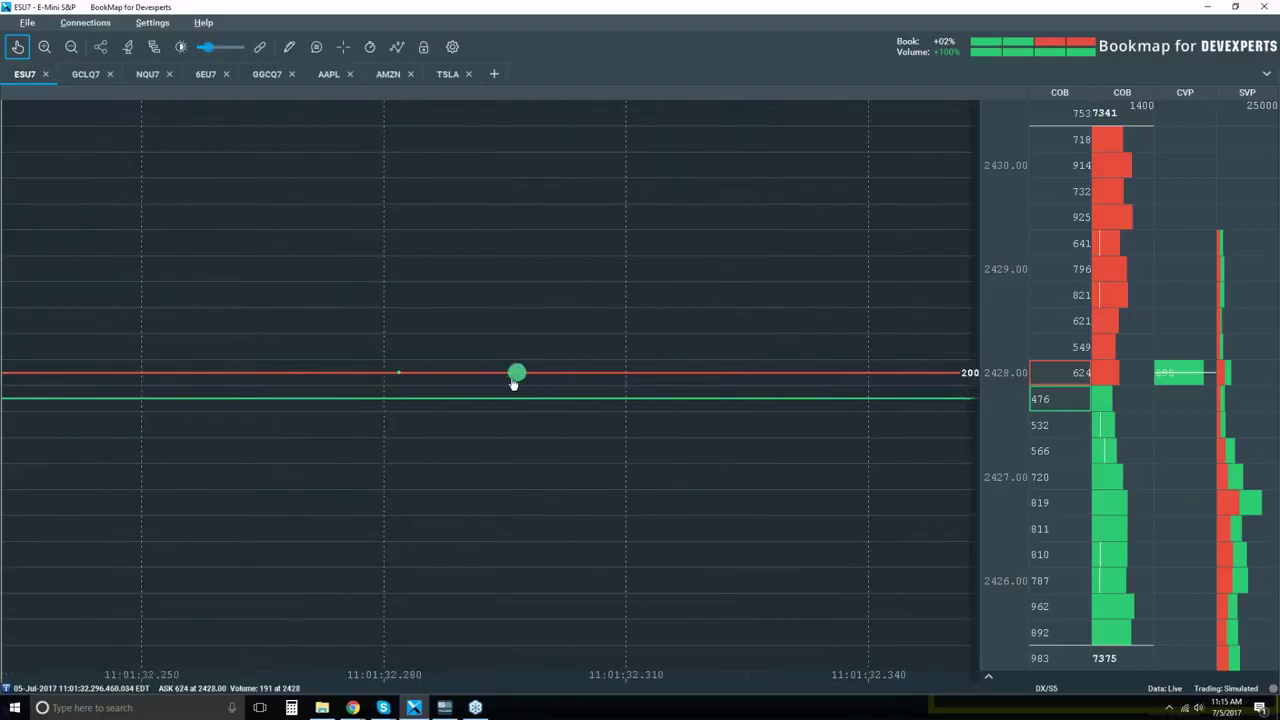
scroll(513, 384, down, 4)
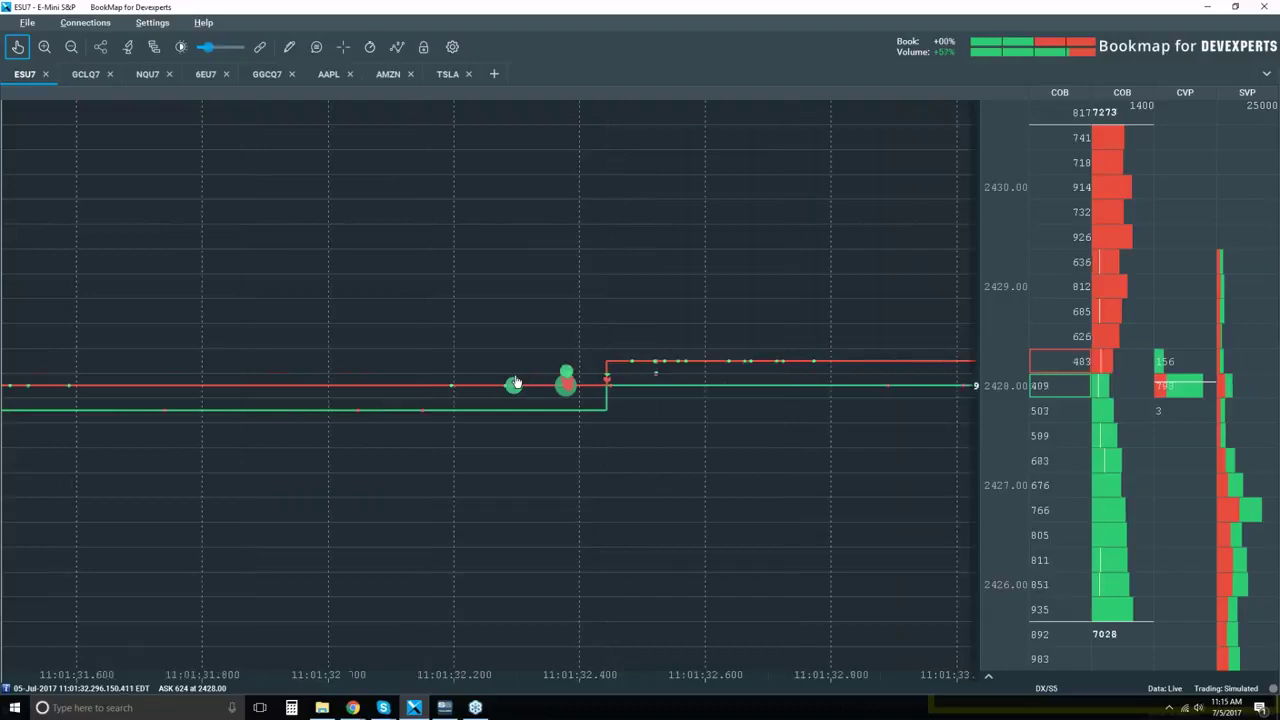
scroll(517, 383, down, 4)
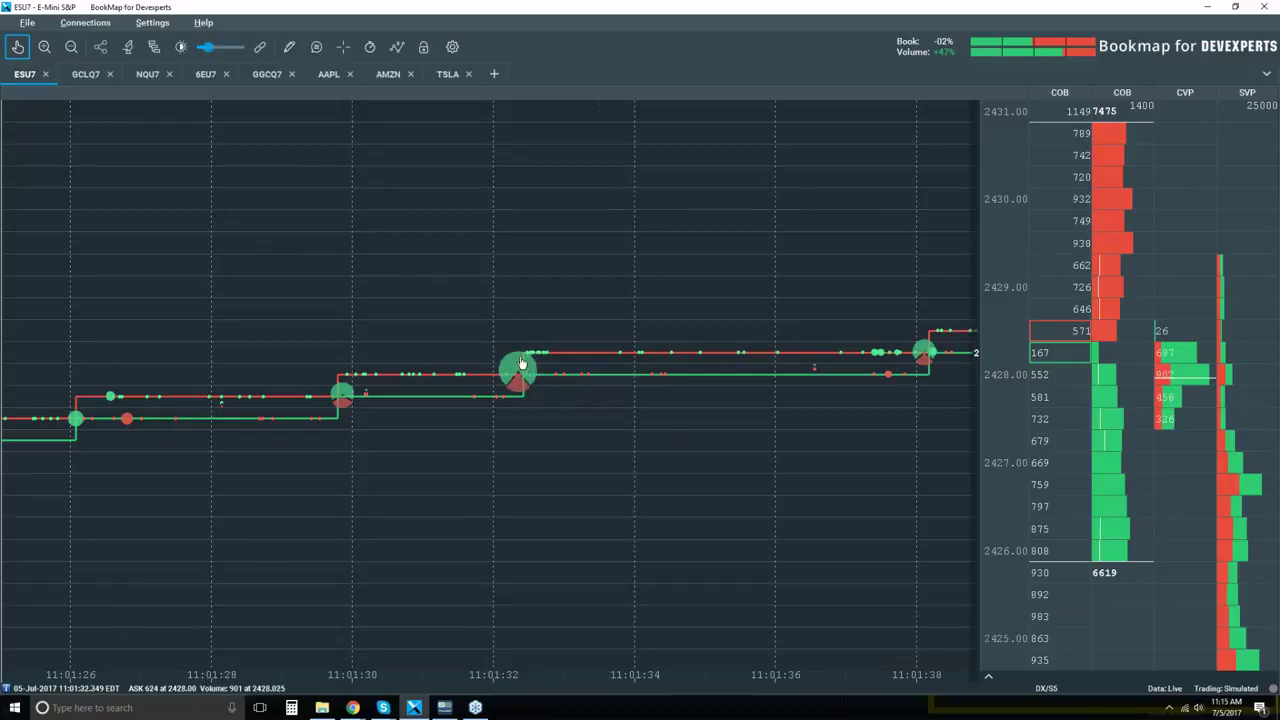
scroll(519, 362, down, 3)
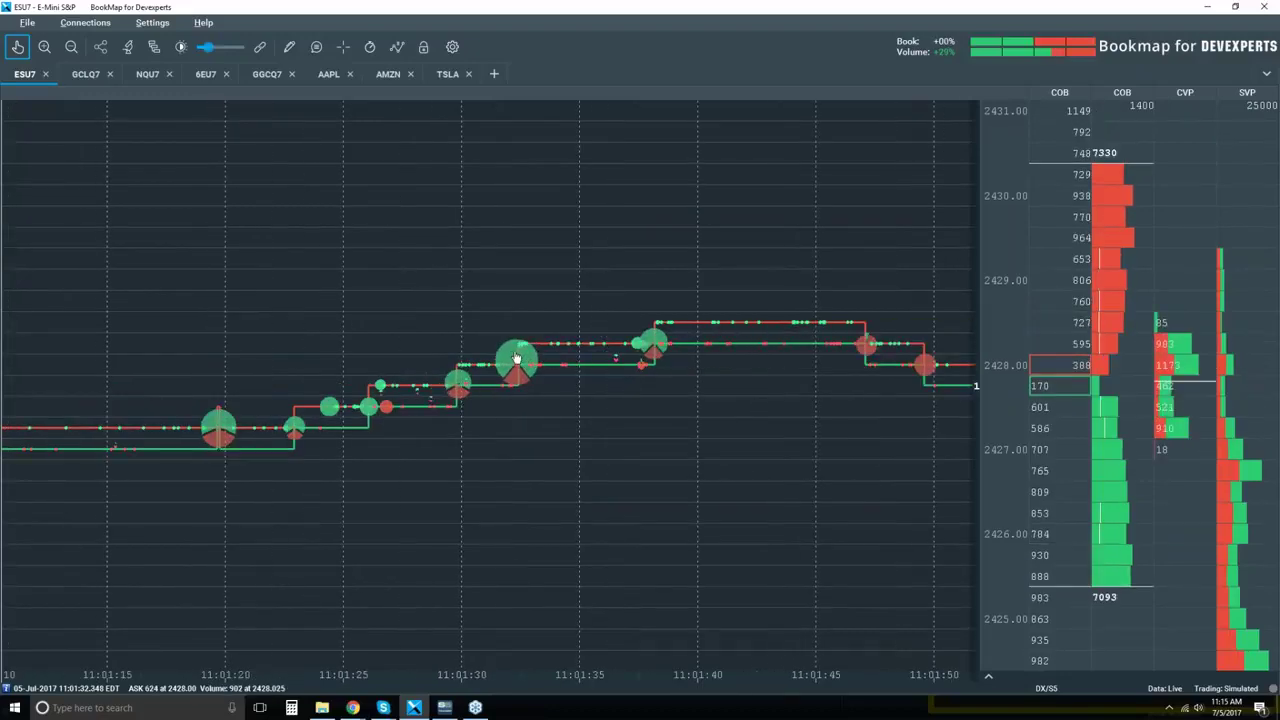
scroll(517, 358, down, 2)
scroll(517, 358, down, 3)
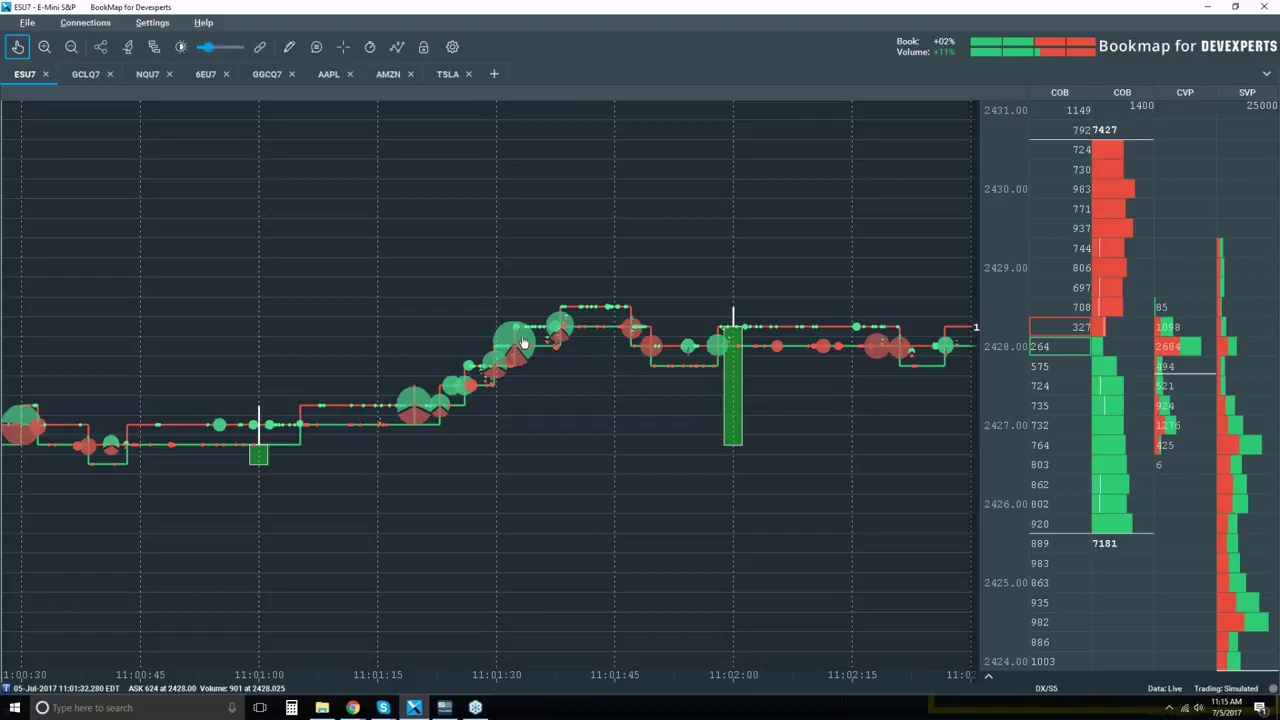
scroll(522, 343, down, 3)
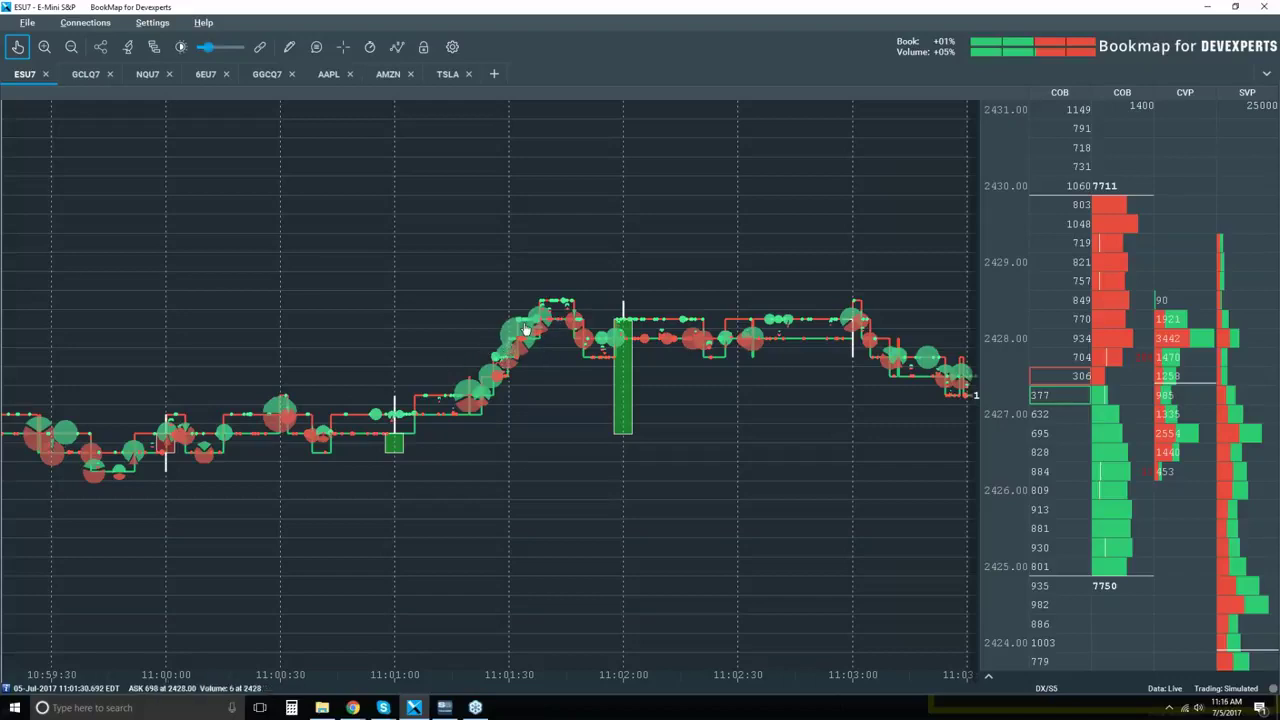
scroll(535, 327, down, 6)
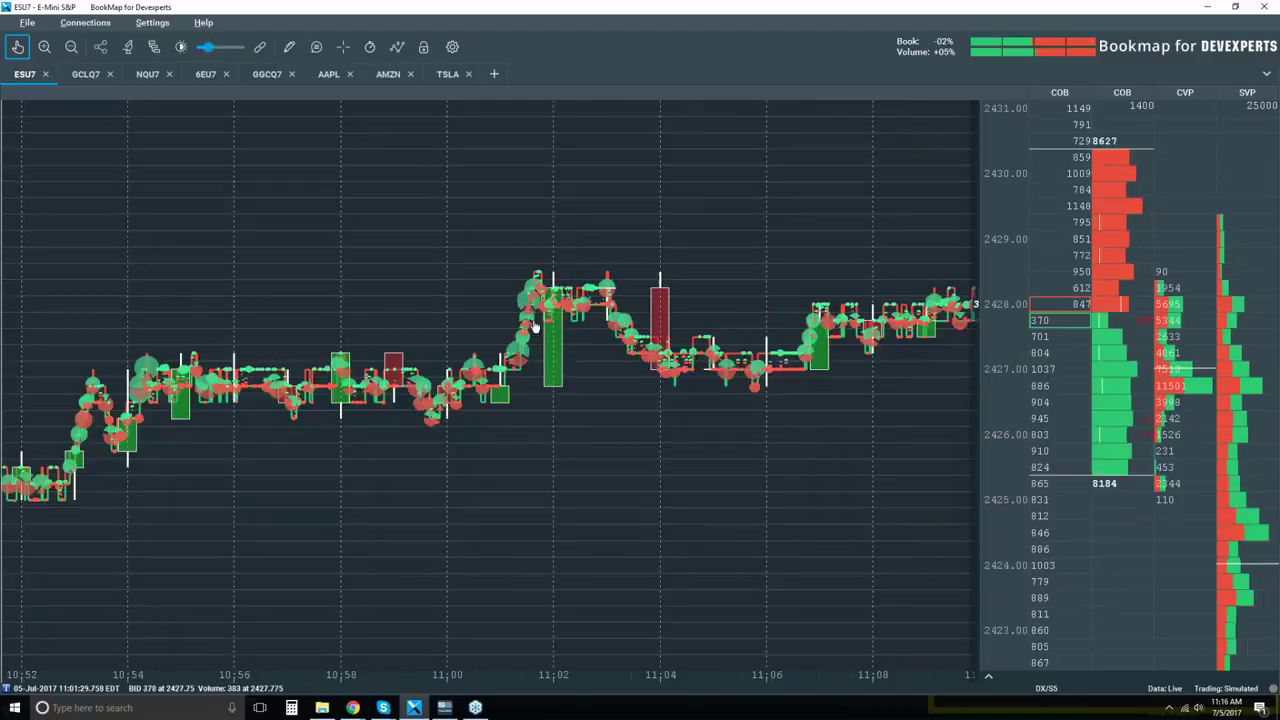
scroll(535, 327, down, 2)
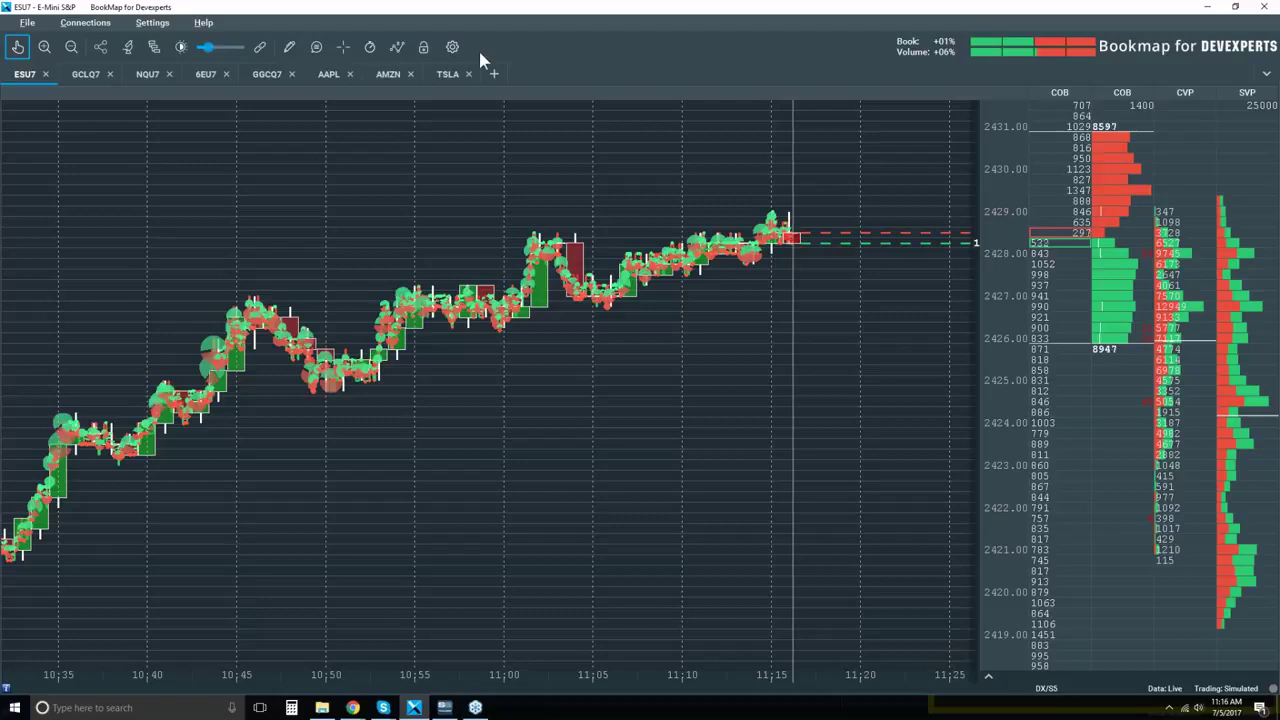
- Display the Heatmap and Extended layers behind the candlesticks and volume dots
click(398, 48)
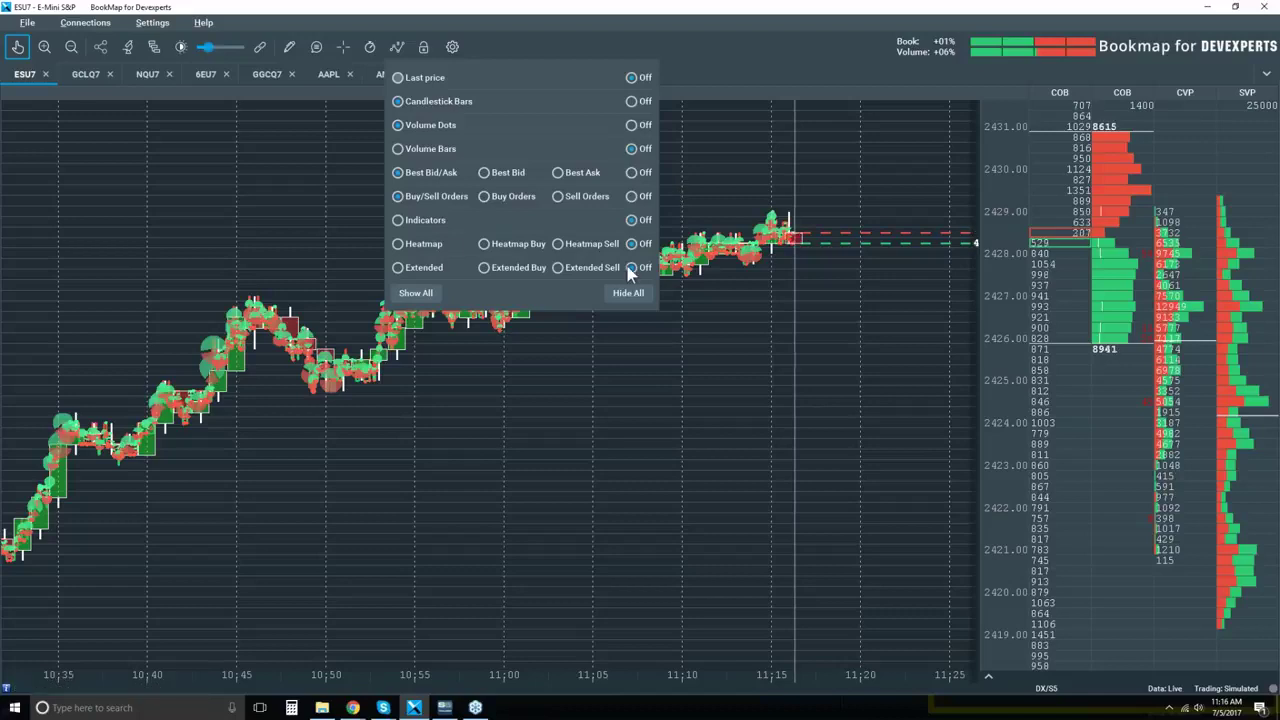
click(428, 243)
click(431, 268)
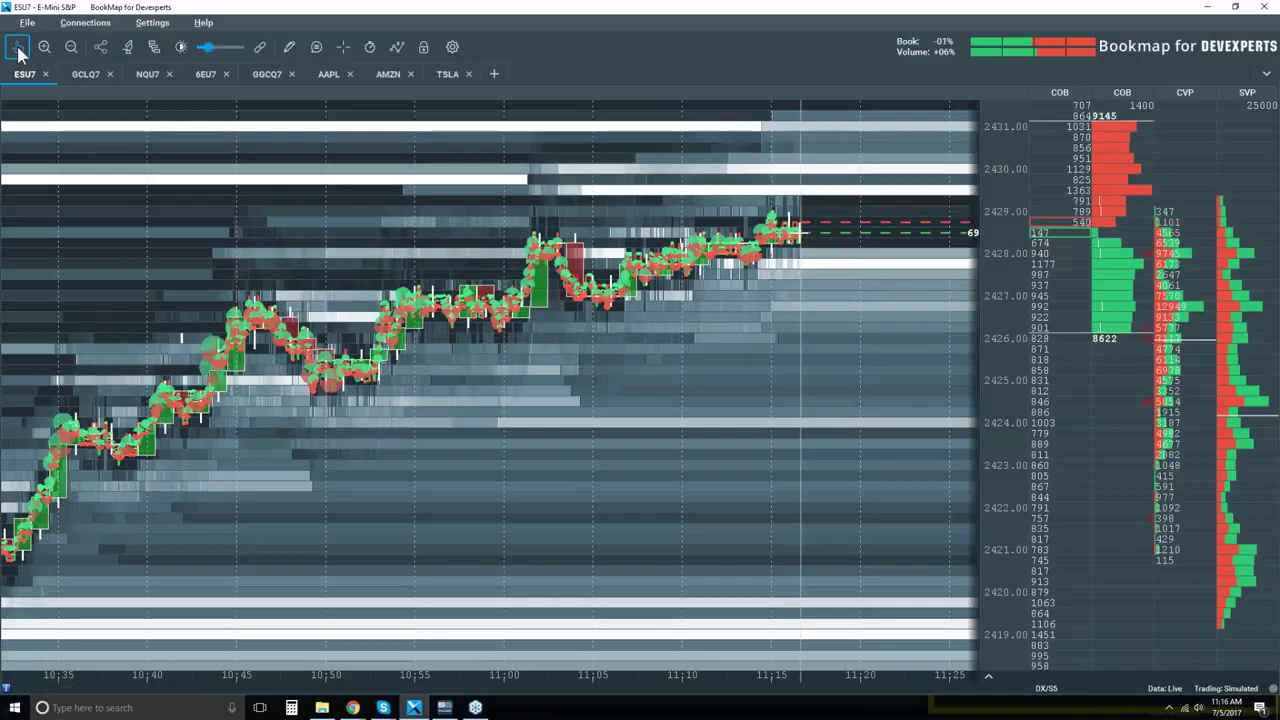
- Examine the heatmap liquidity levels around the most recent ESU7 trades near 11:15
drag(800, 266, 902, 256)
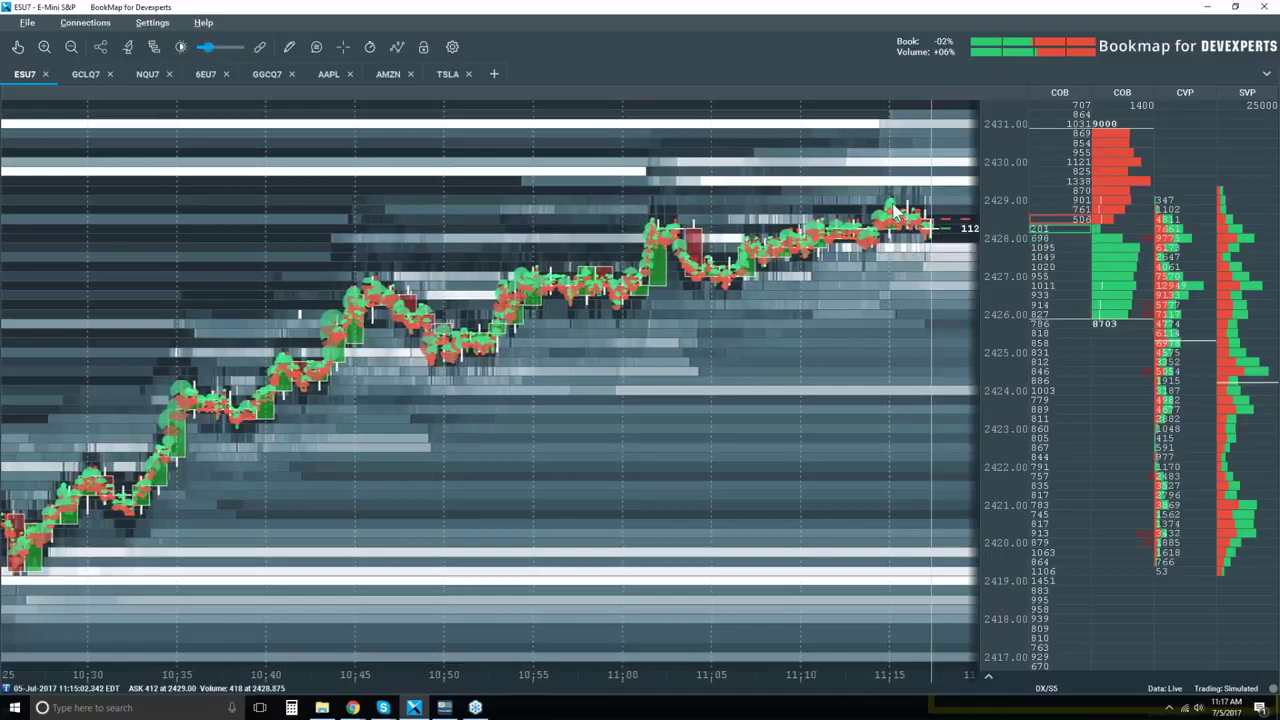
scroll(888, 220, up, 3)
scroll(884, 235, up, 2)
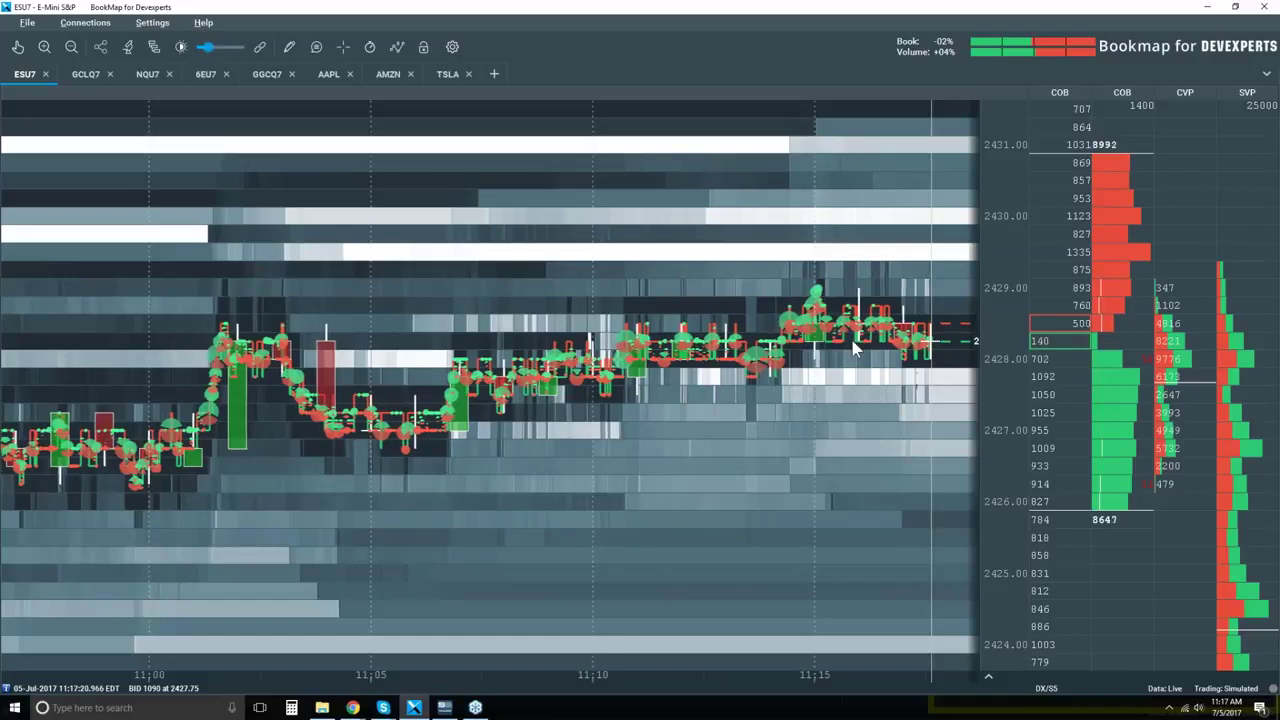
scroll(820, 300, down, 4)
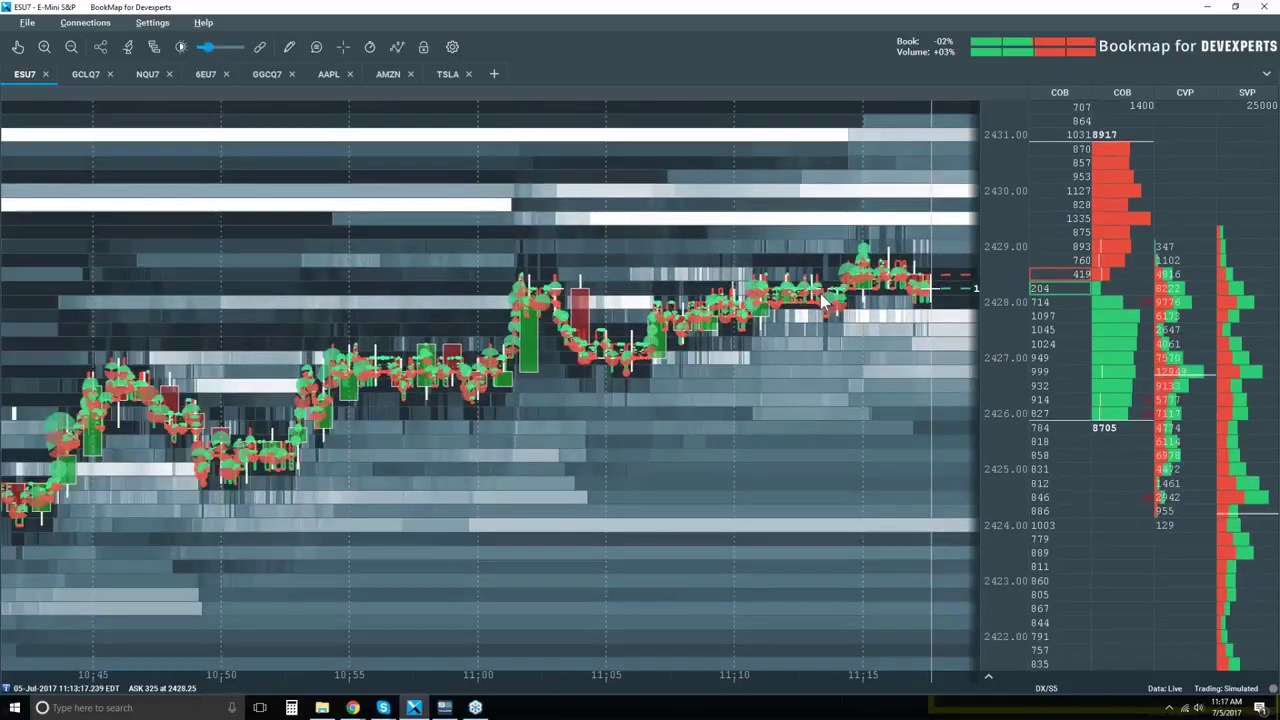
scroll(820, 293, down, 2)
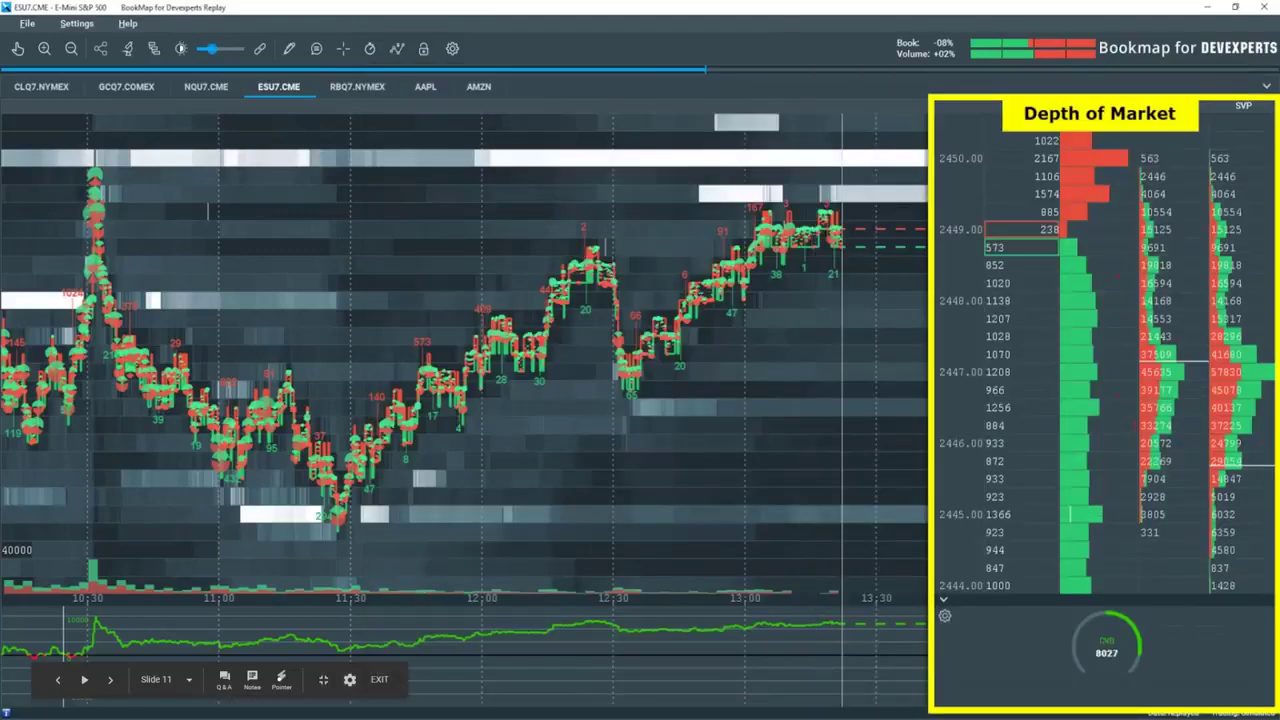
key(Right)
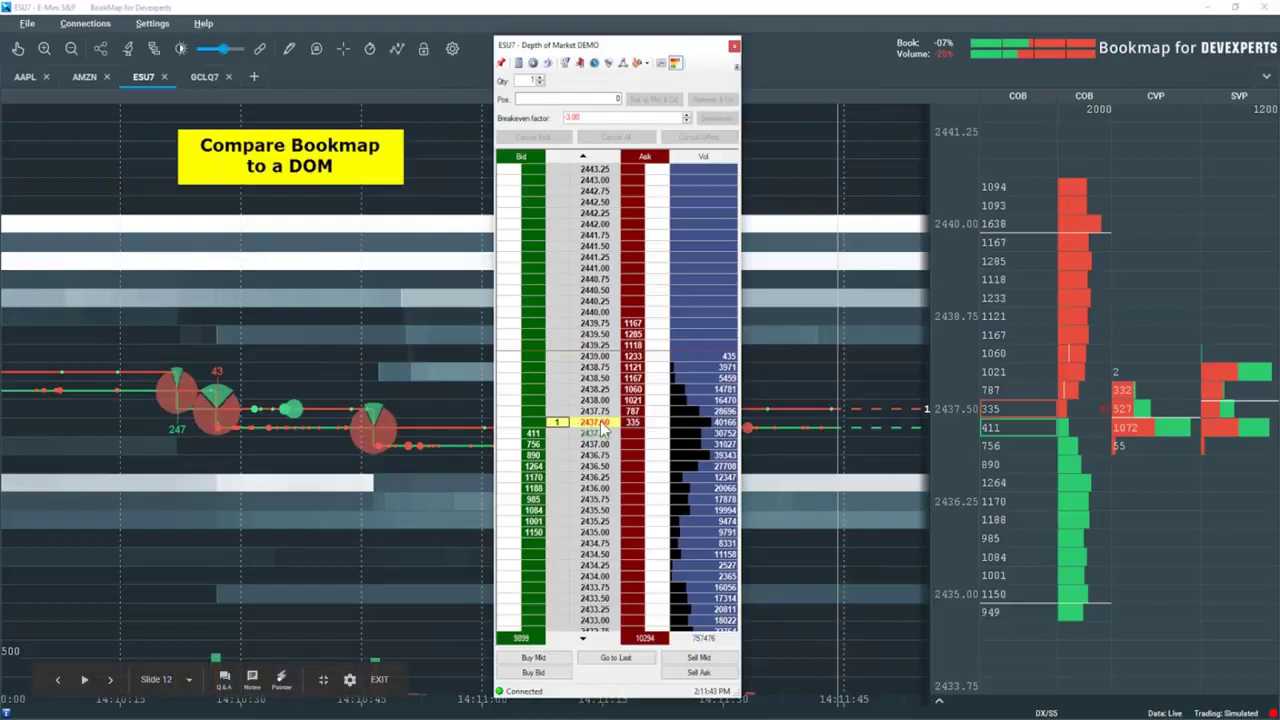
key(Right)
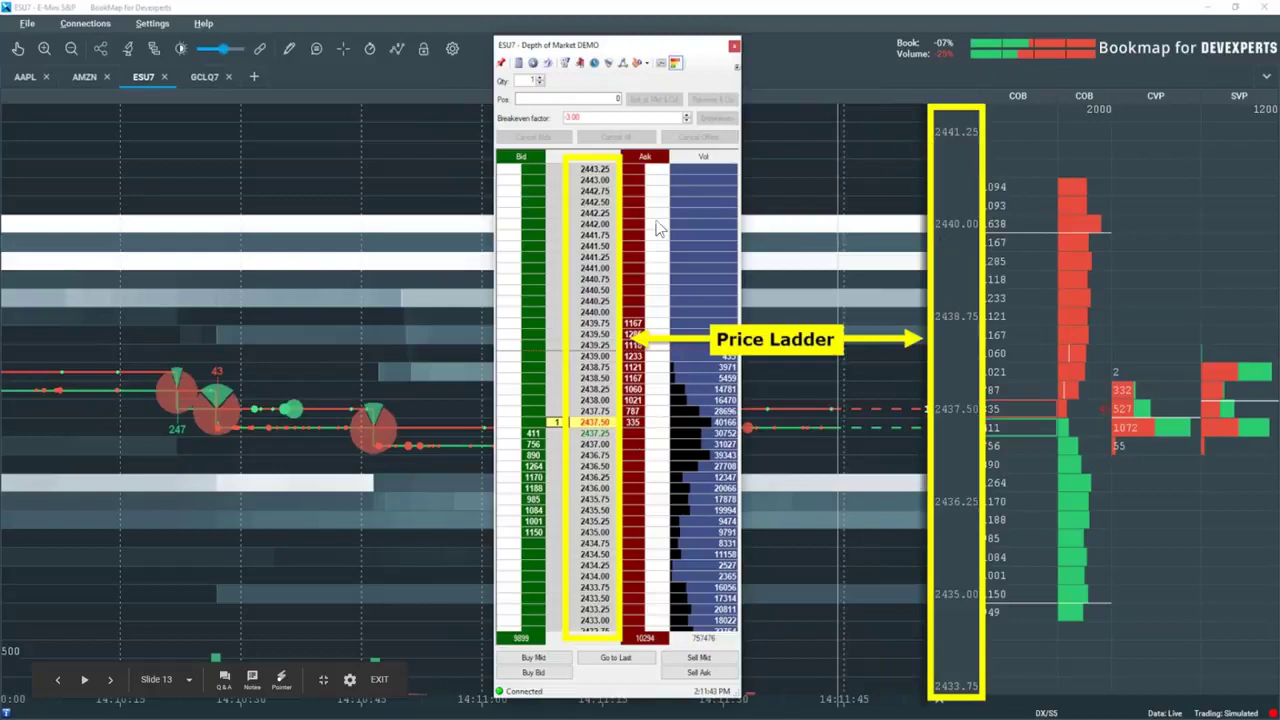
key(Right)
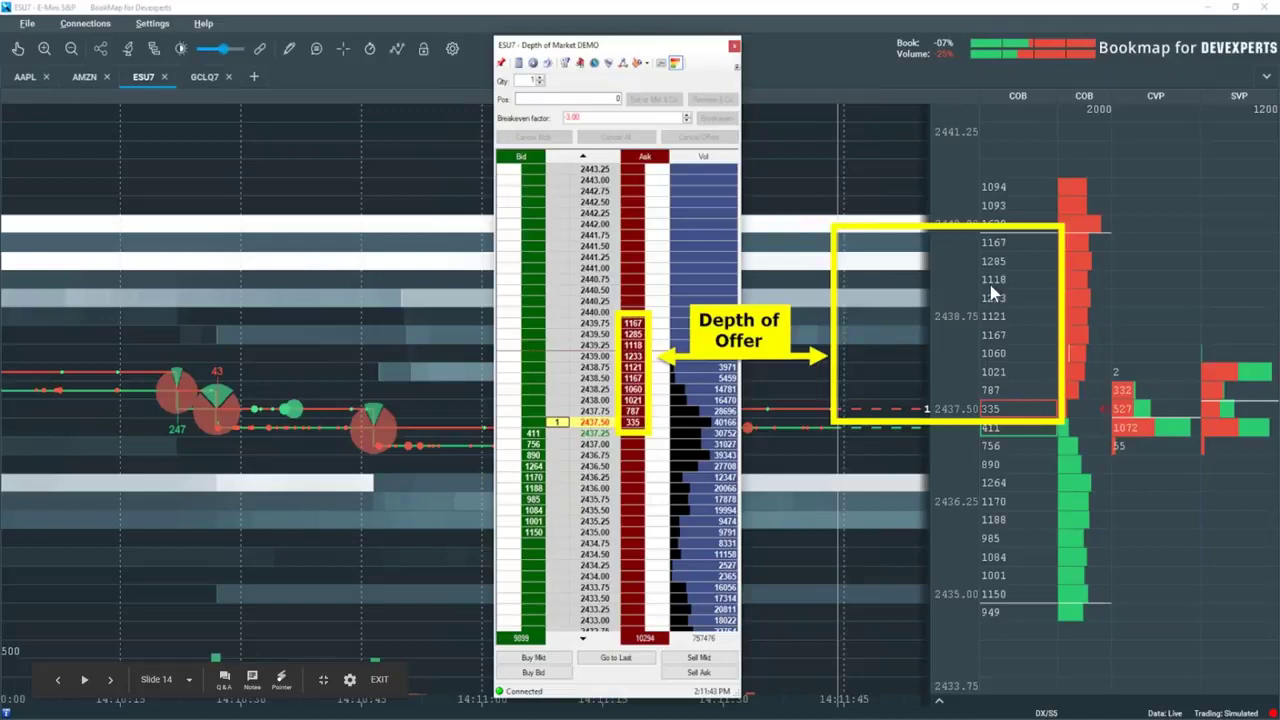
key(Right)
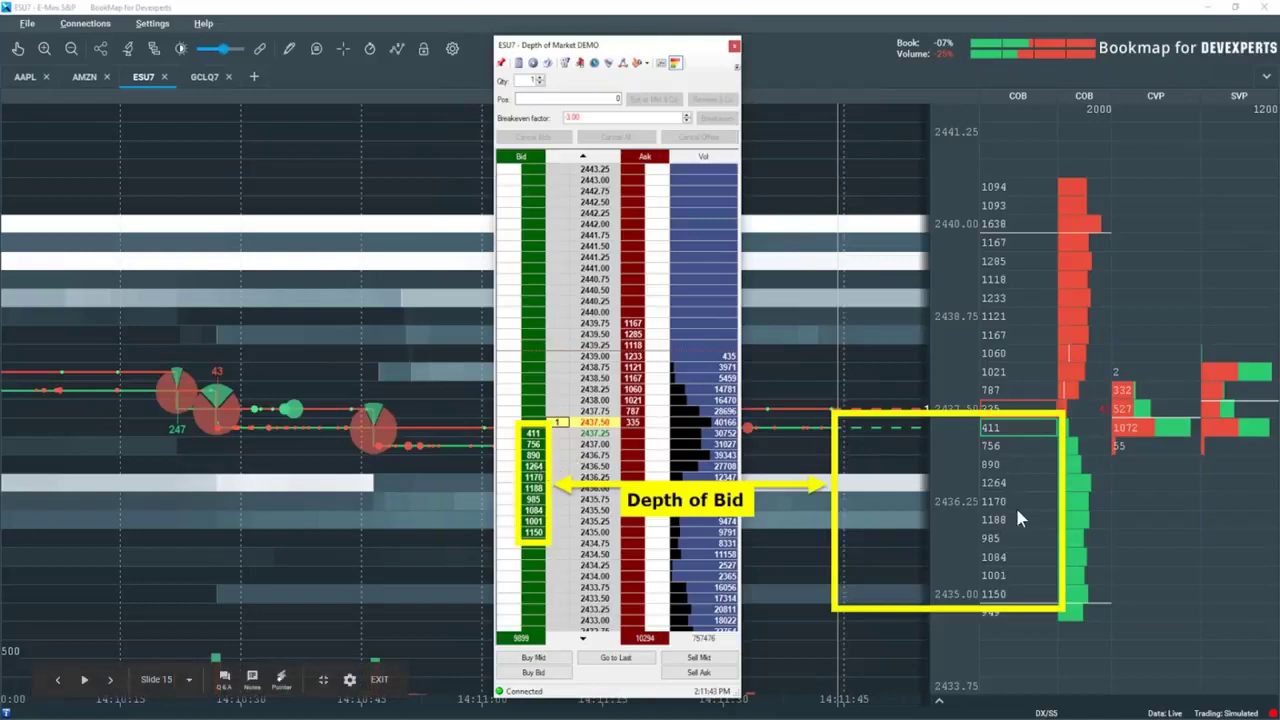
click(754, 382)
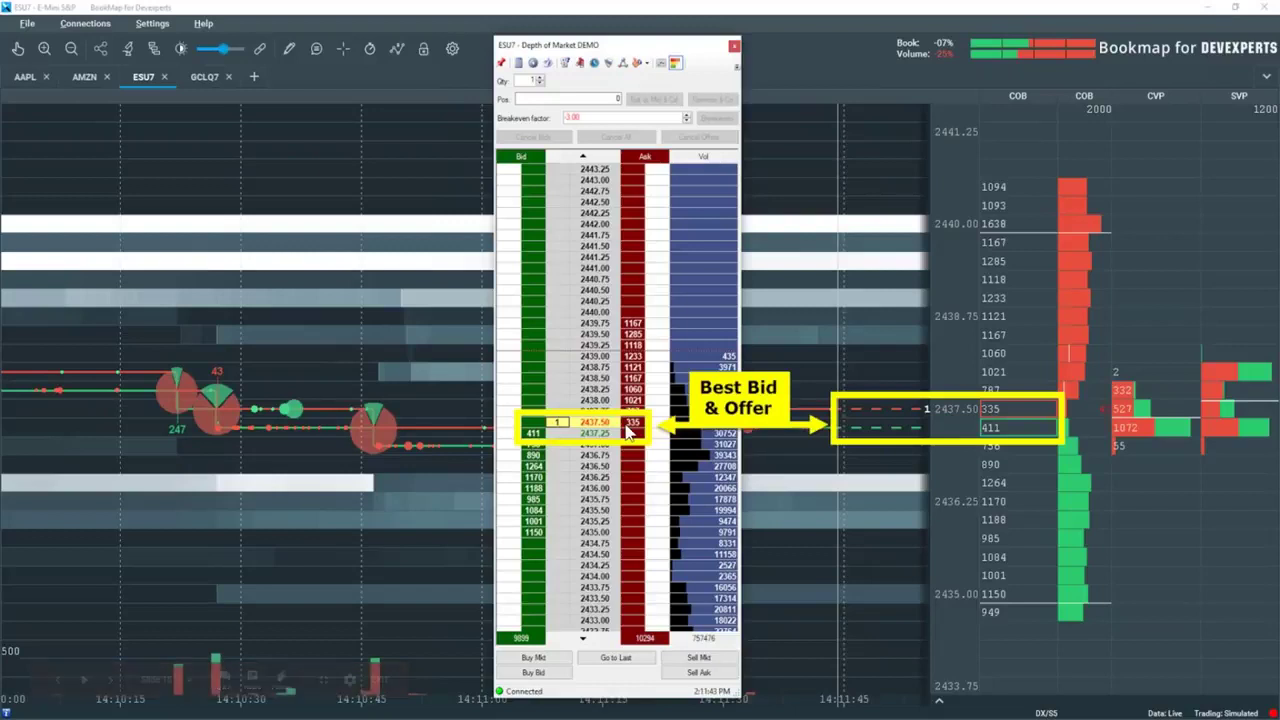
key(Right)
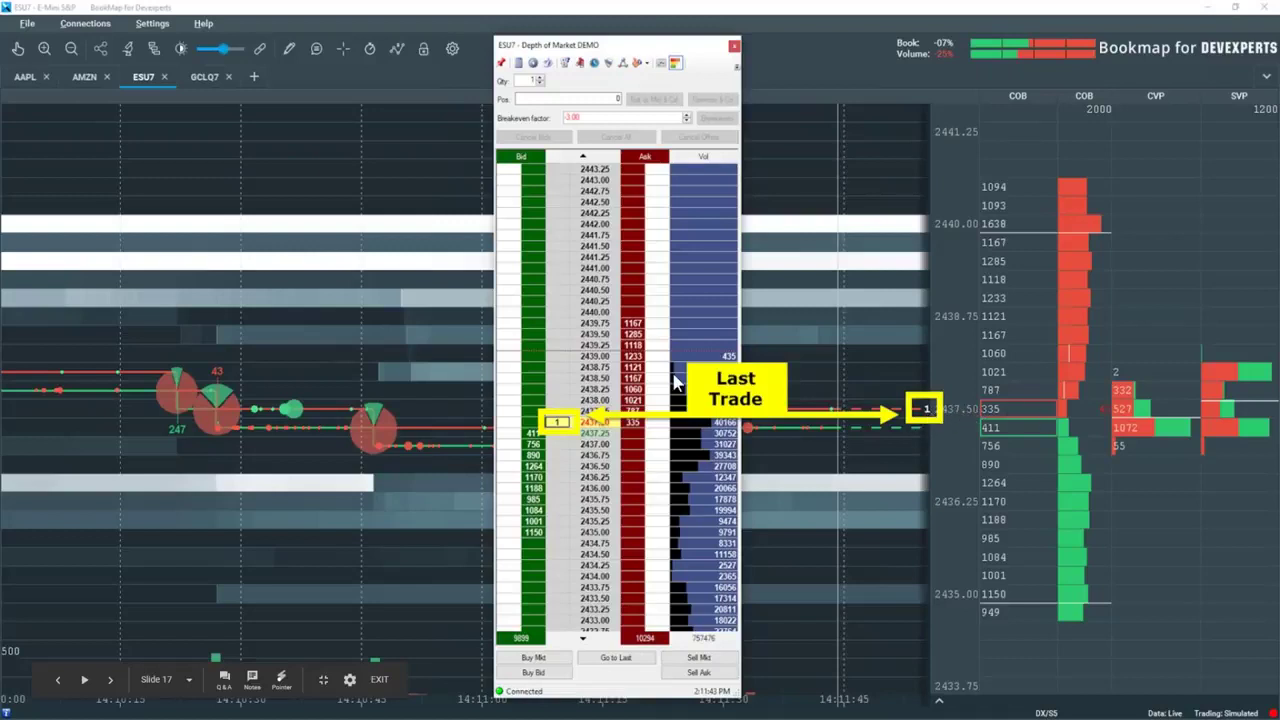
key(Right)
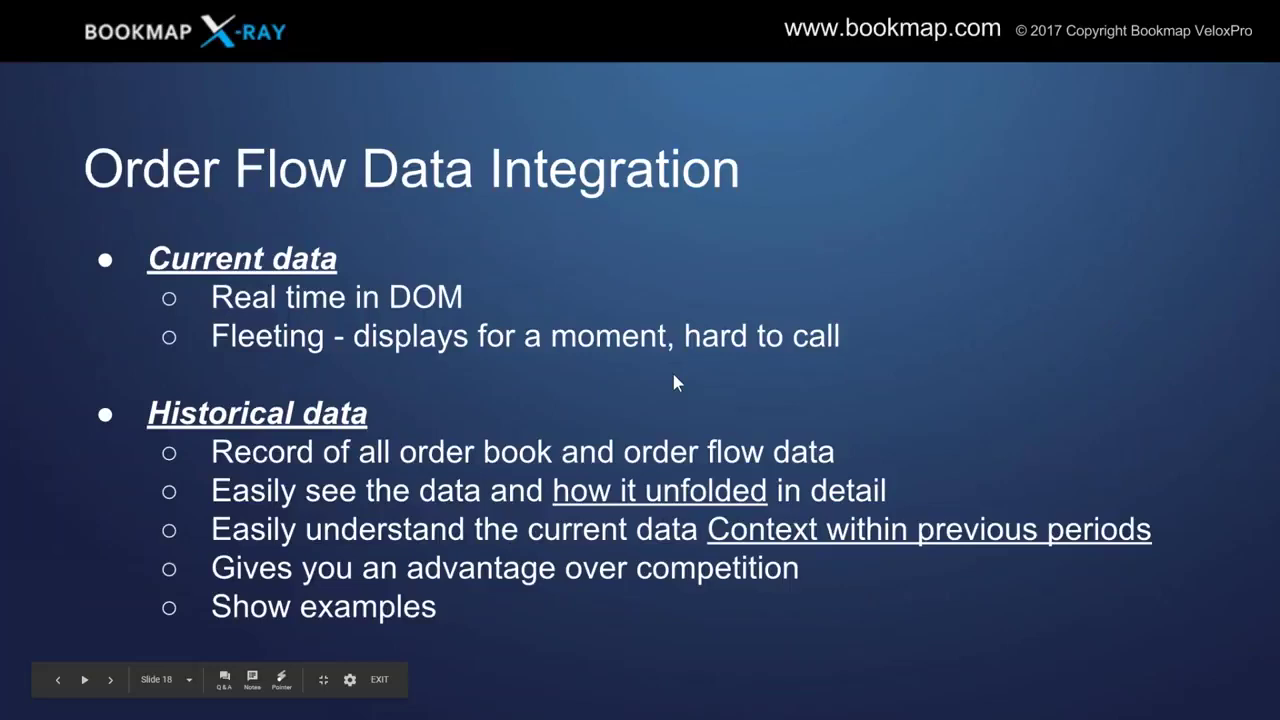
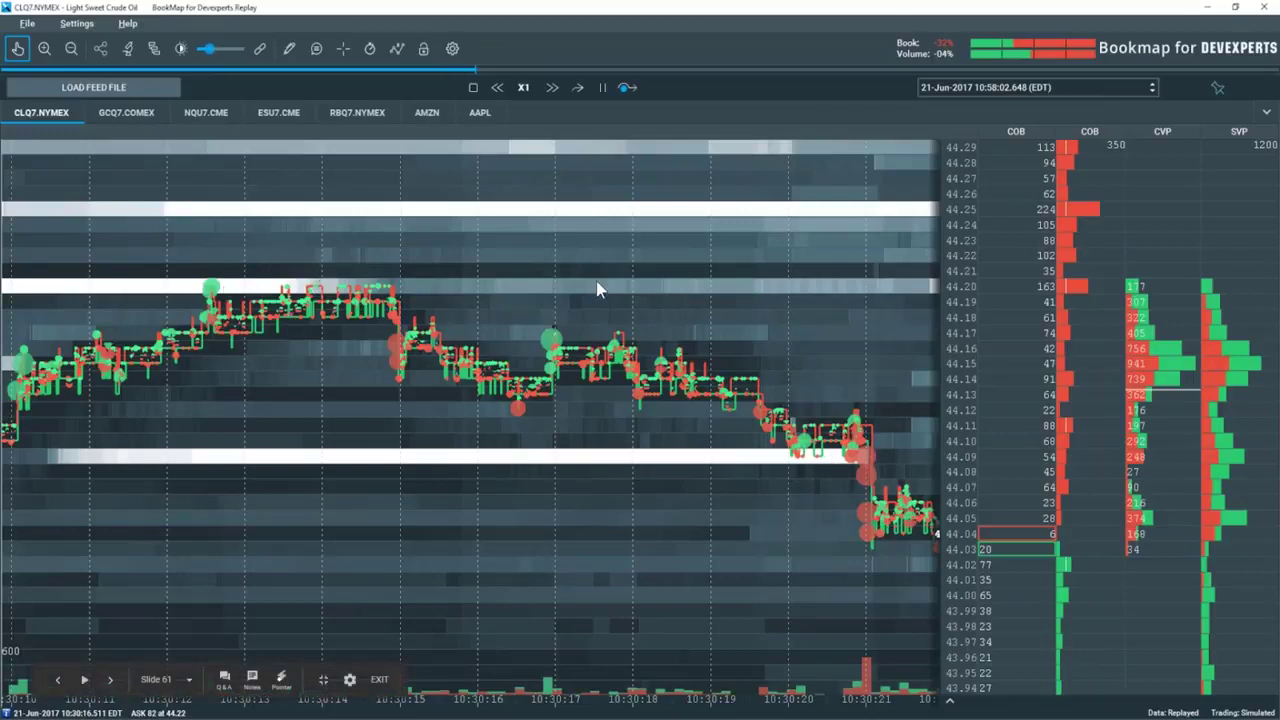
key(Right)
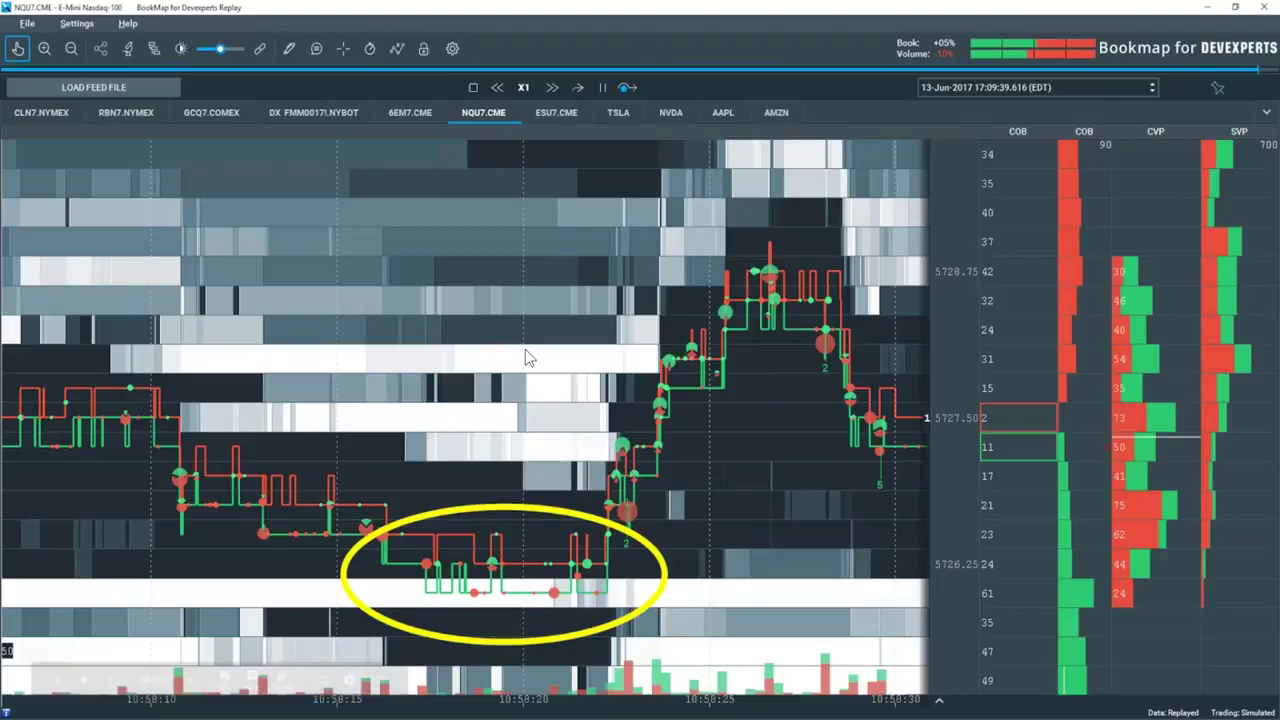
key(Right)
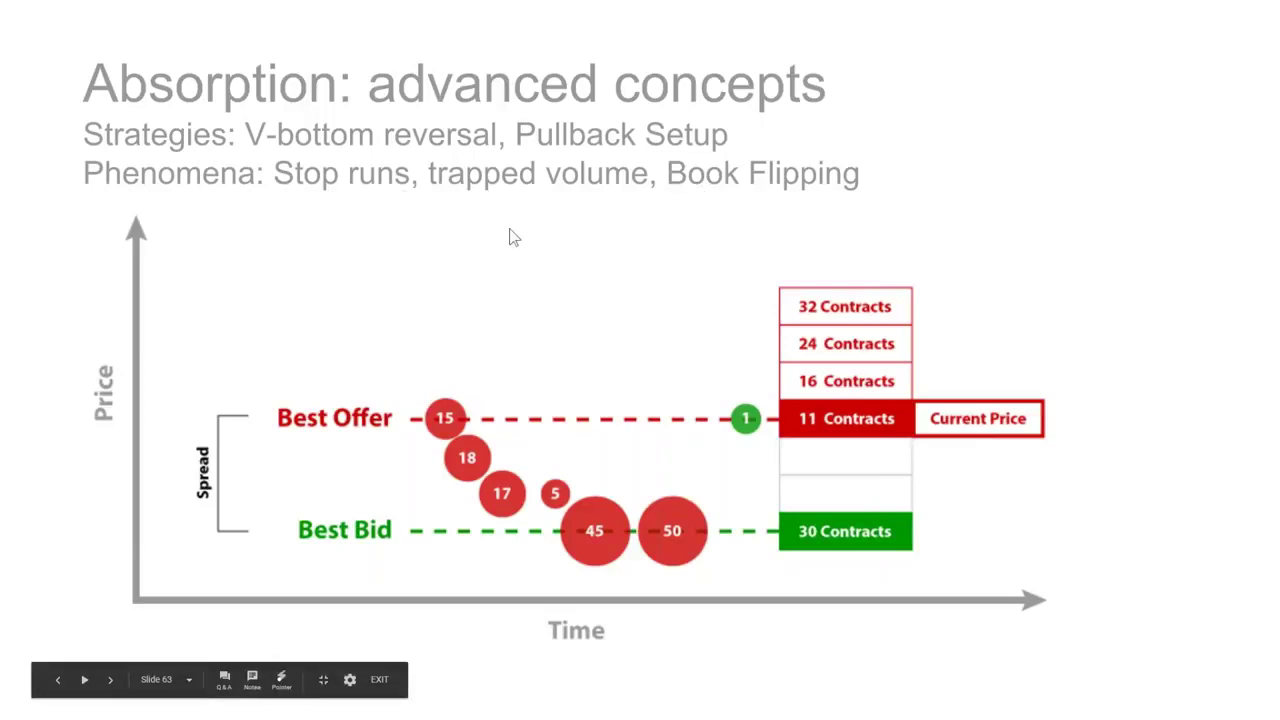
key(Right)
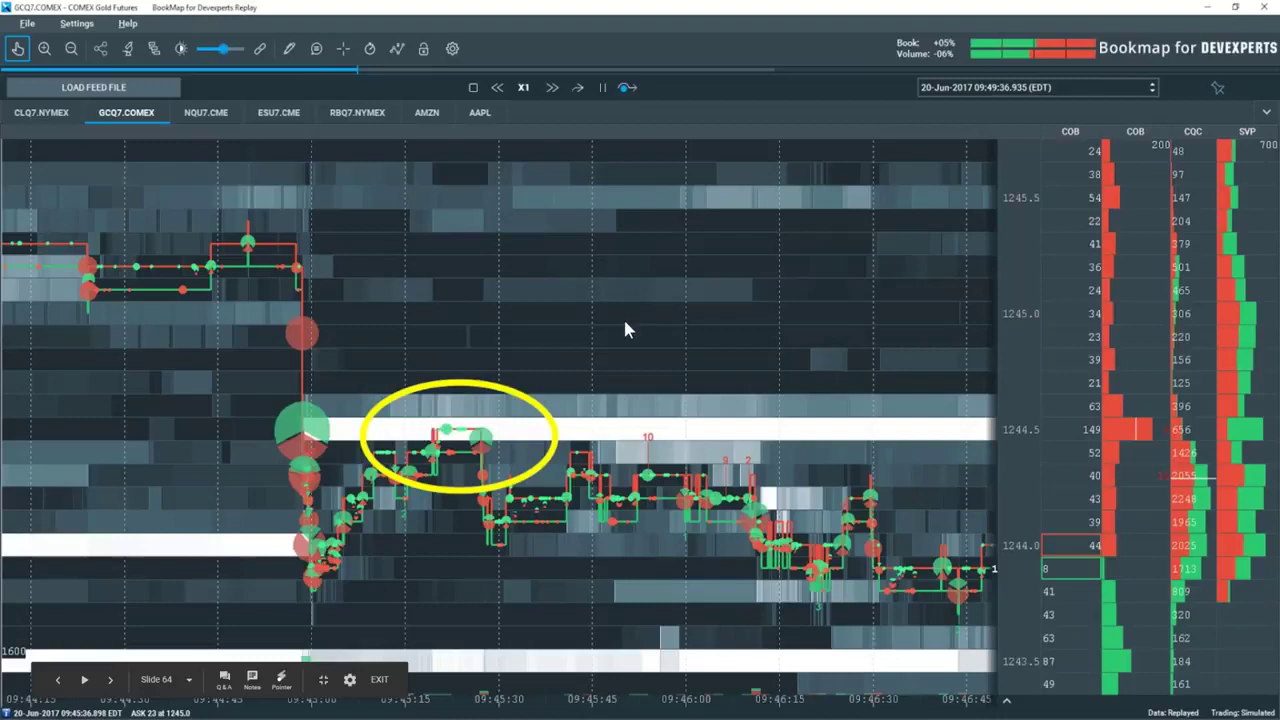
key(Right)
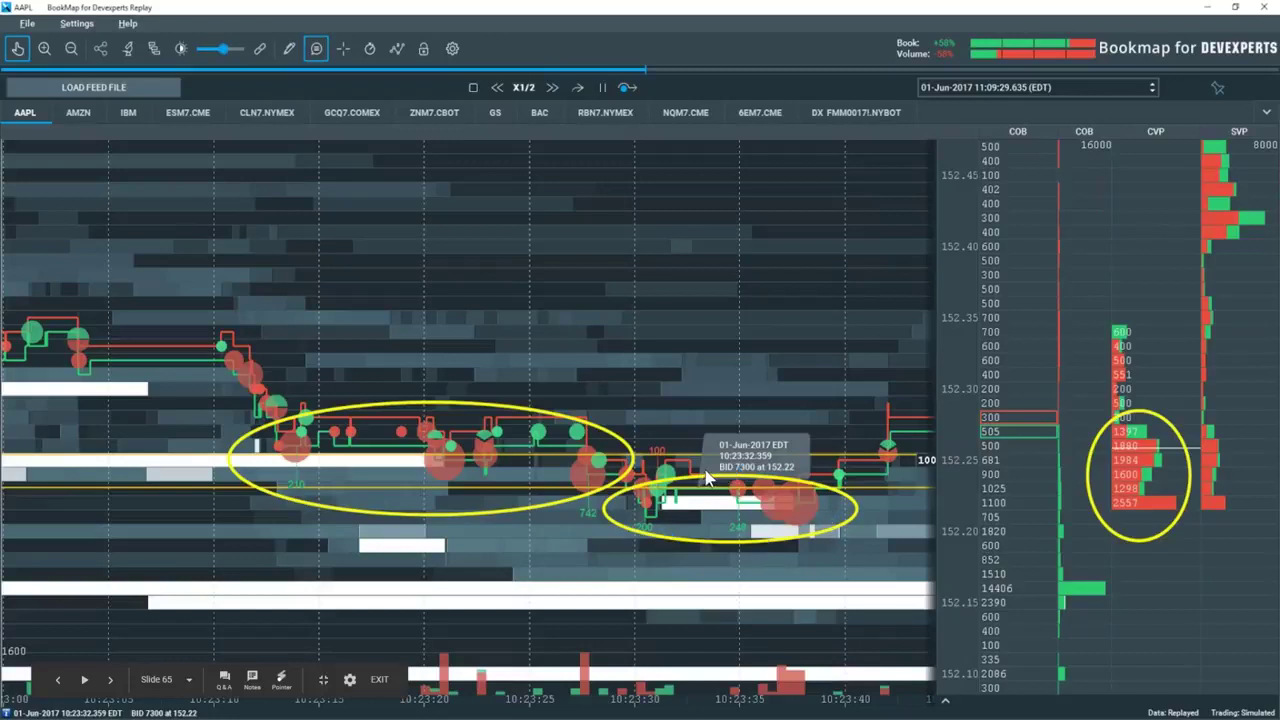
key(Right)
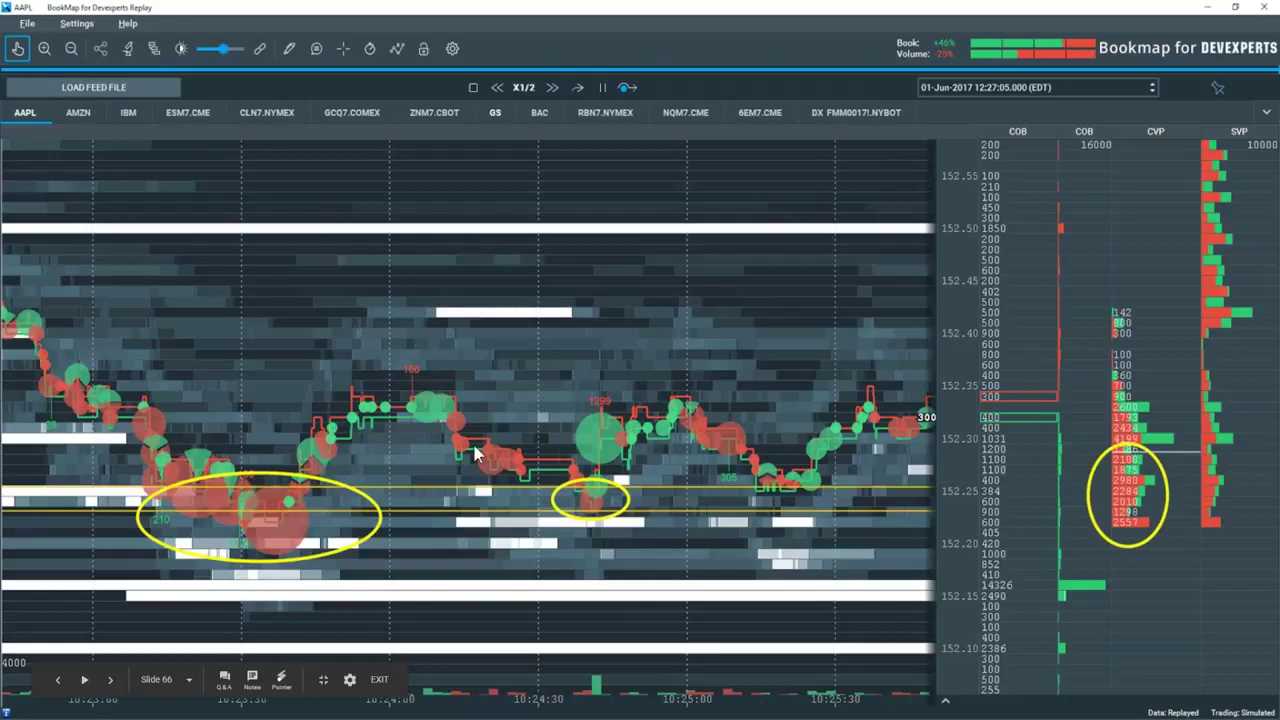
key(Right)
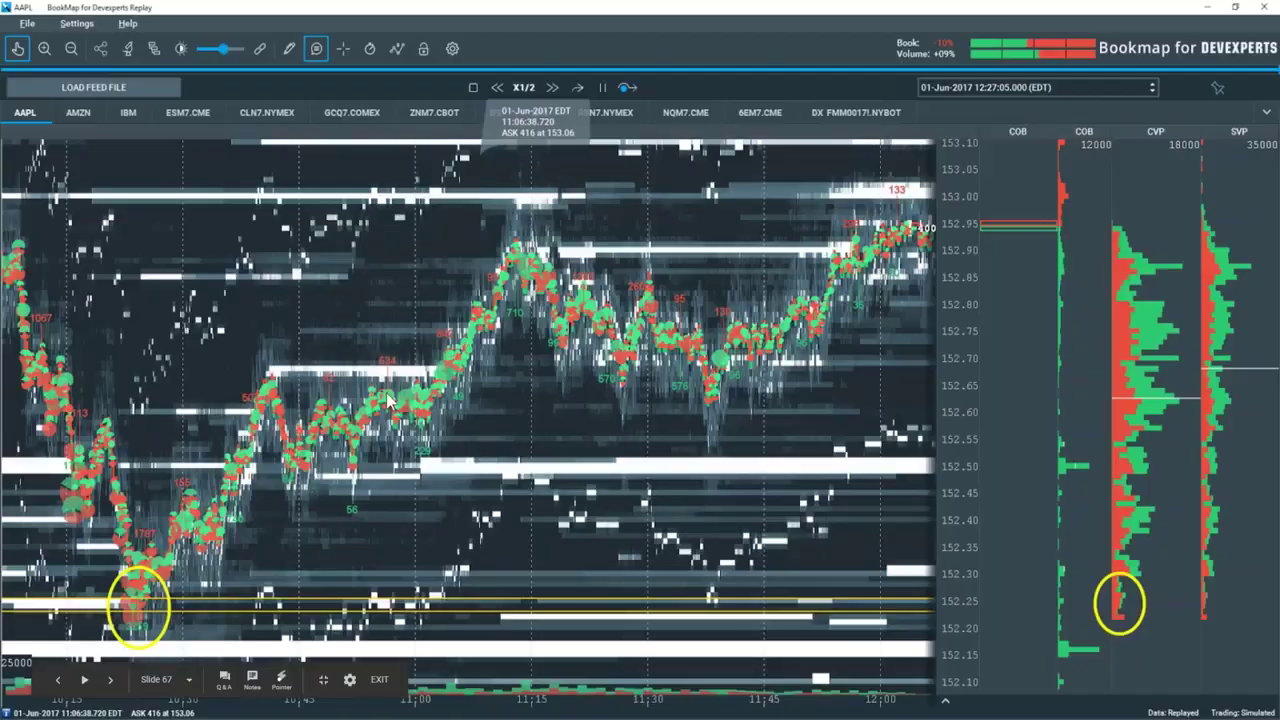
key(Right)
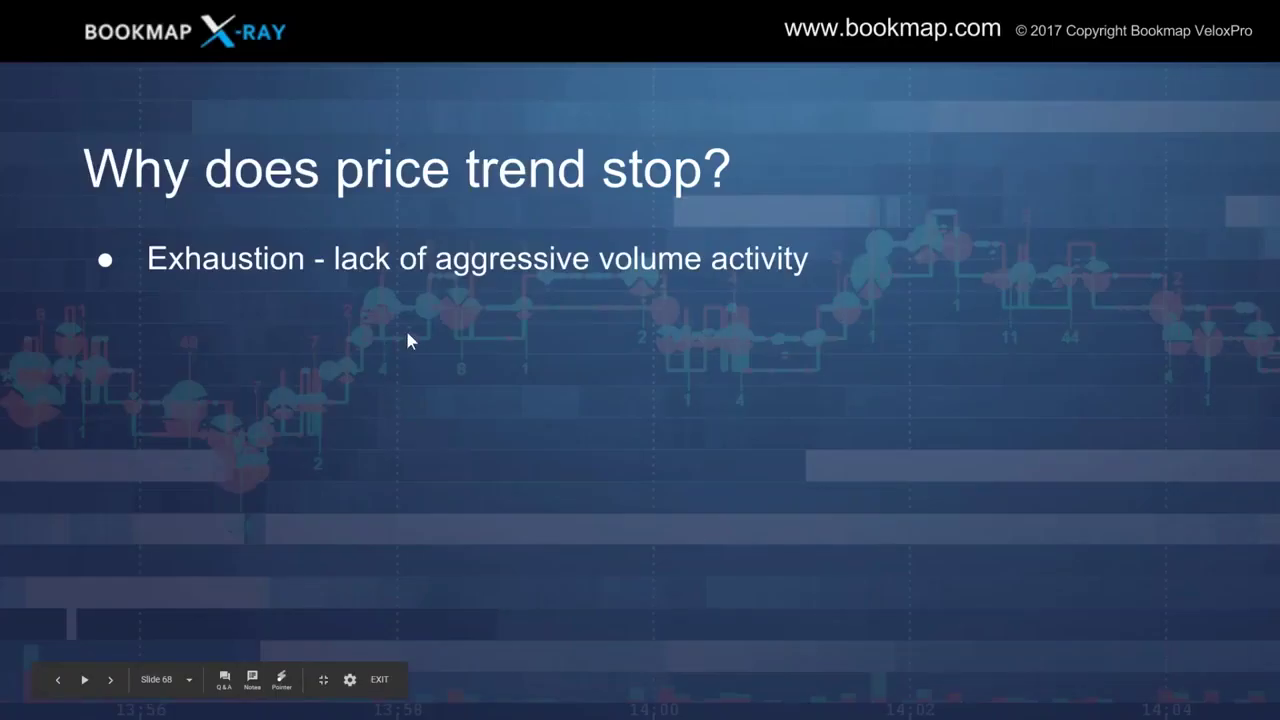